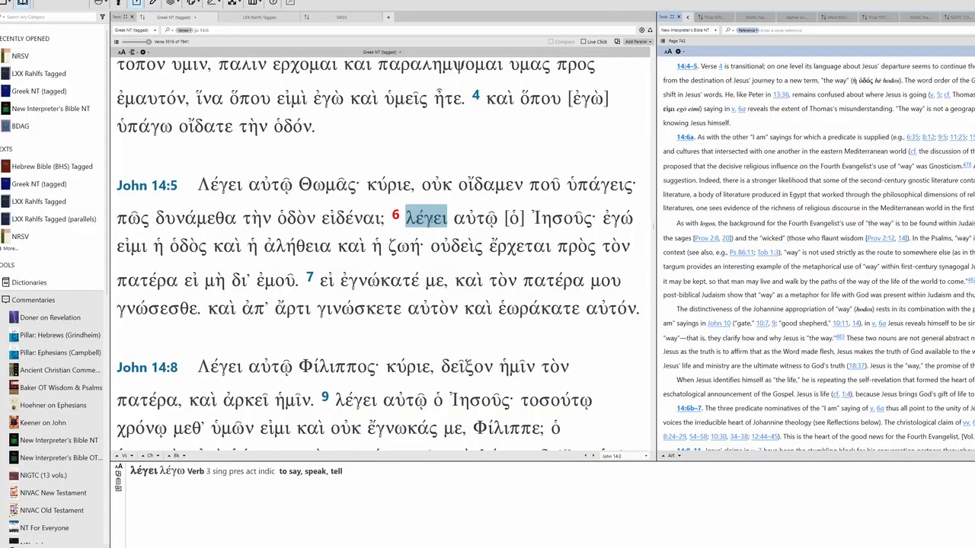
Check the parsing of αὐτῷ, ὁ, Ἰησοῦς, ἐγώ, εἰμι, ἡ, ὁδὸς and καὶ in the Information panel.
left_click(475, 219)
left_click(515, 219)
left_click(561, 218)
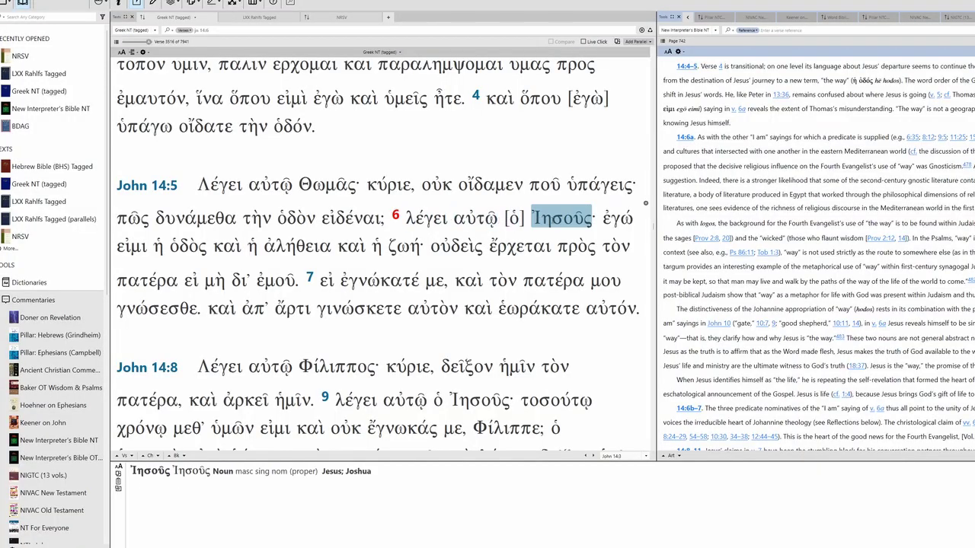
left_click(617, 219)
left_click(298, 246)
left_click(158, 246)
left_click(187, 246)
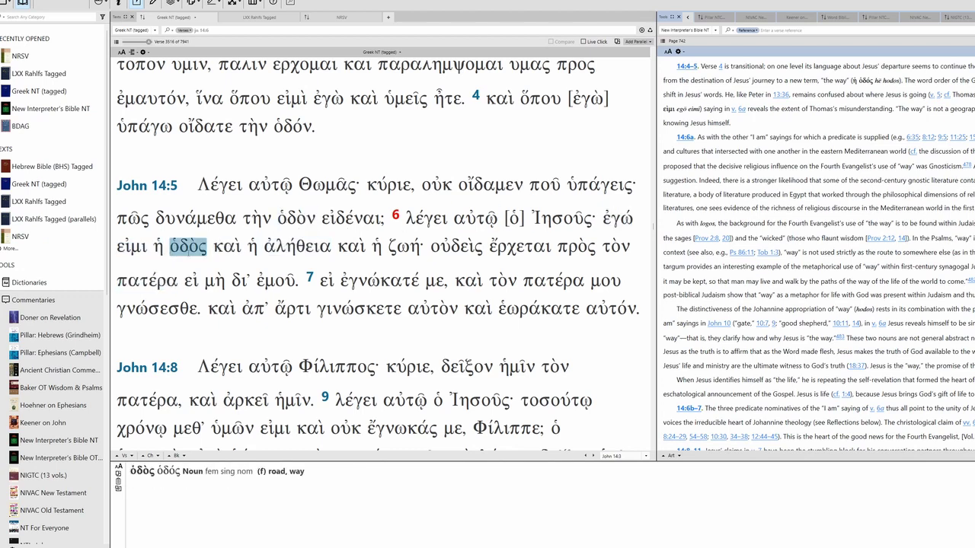
left_click(227, 246)
Read the parsing of ἀλήθεια, ἡ, καὶ, ζωή, οὐδεὶς, ἔρχεται, πρὸς and τὸν.
left_click(252, 245)
left_click(298, 246)
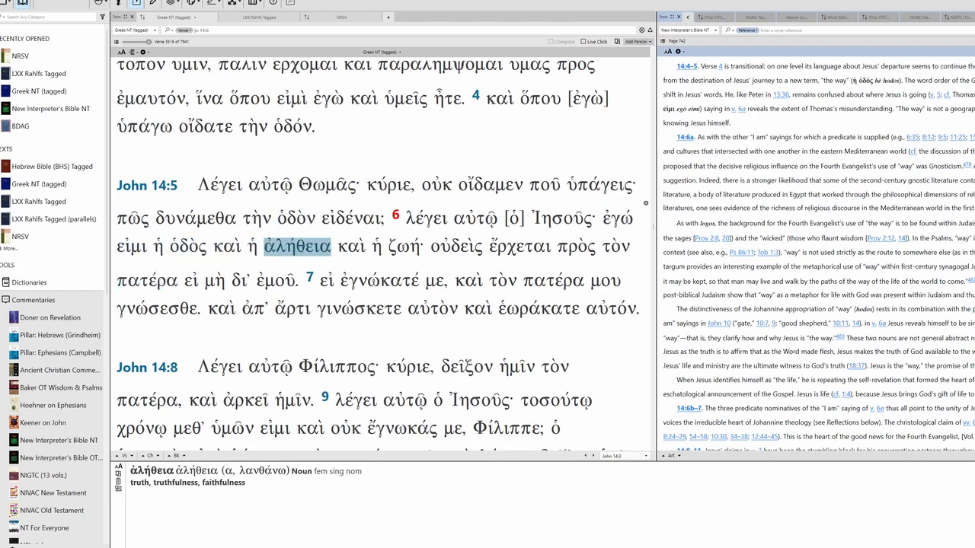
left_click(351, 246)
left_click(404, 246)
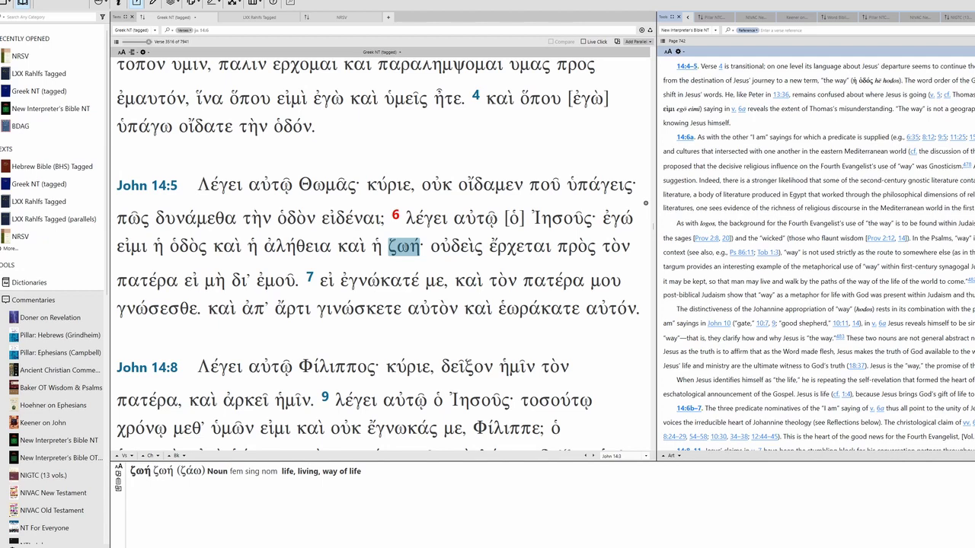
left_click(457, 246)
left_click(519, 246)
left_click(576, 246)
left_click(615, 246)
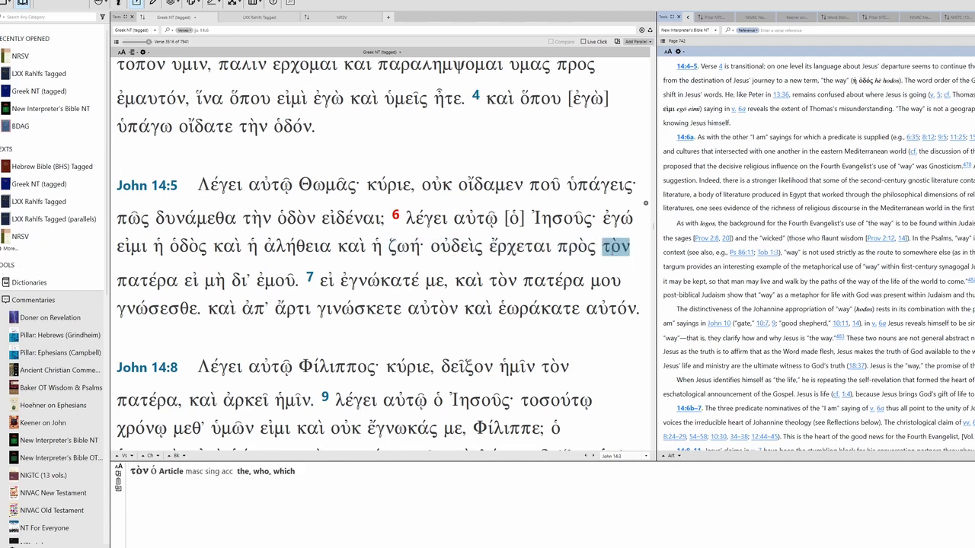
Finish the verse by parsing πατέρα, μὴ, δι' and ἐμοῦ.
left_click(143, 280)
left_click(215, 281)
left_click(240, 280)
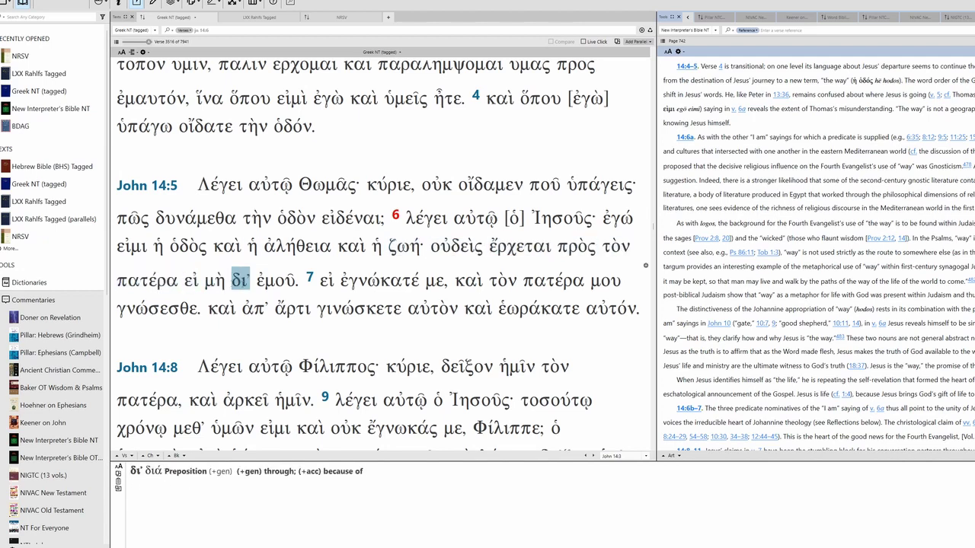
left_click(275, 280)
left_click(298, 284)
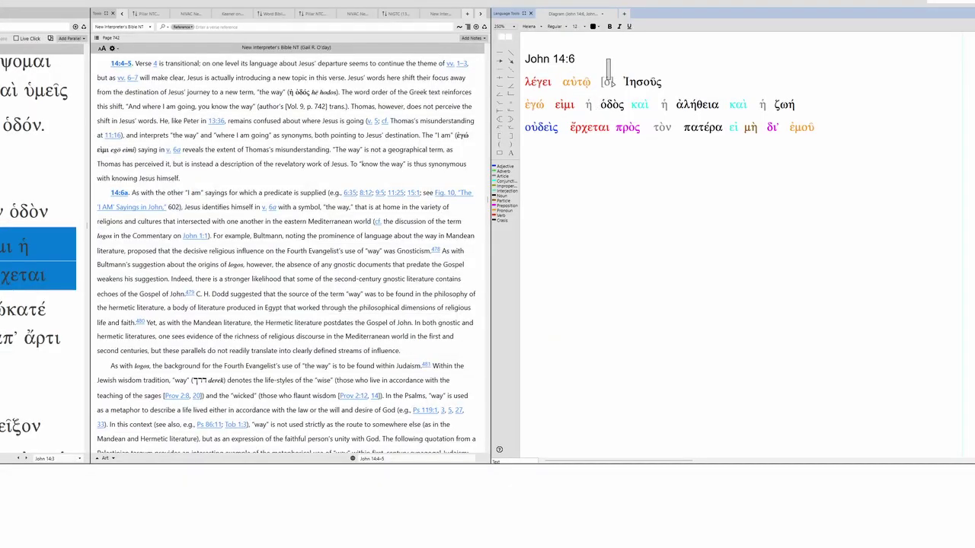
Place [ὁ] Ἰησοῦς λέγει on the diagram's clause line with αὐτῷ beneath λέγει.
left_click_drag(606, 59, 585, 190)
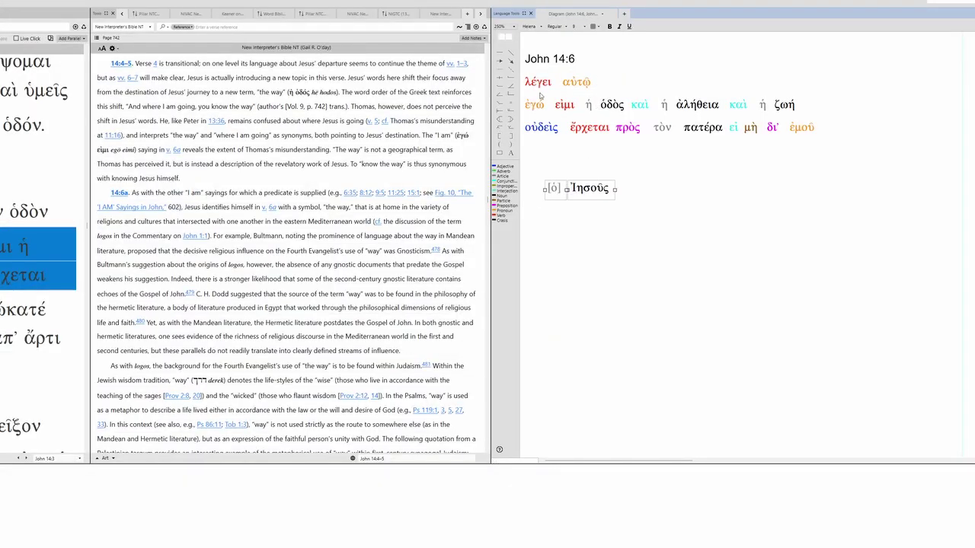
left_click(539, 83)
left_click_drag(538, 83, 643, 193)
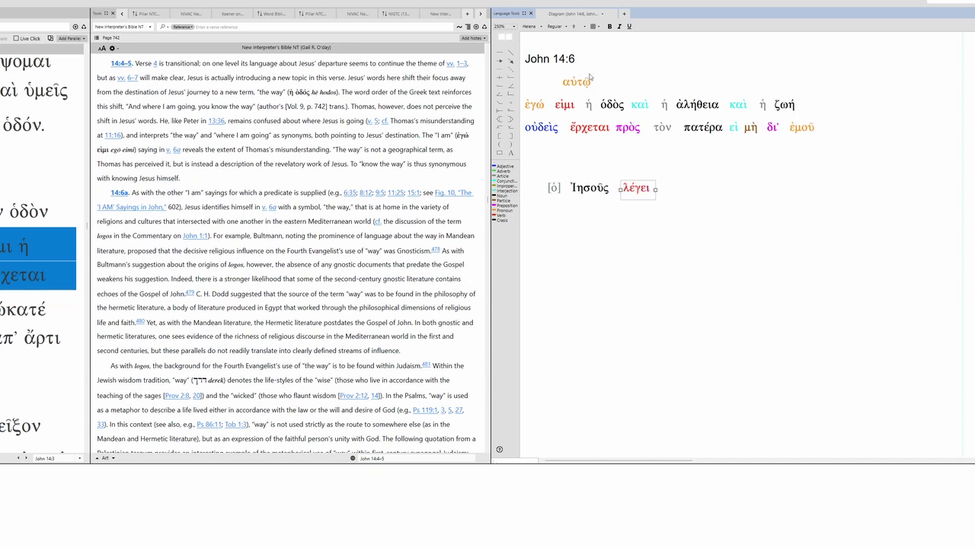
left_click(576, 82)
left_click_drag(576, 82, 663, 207)
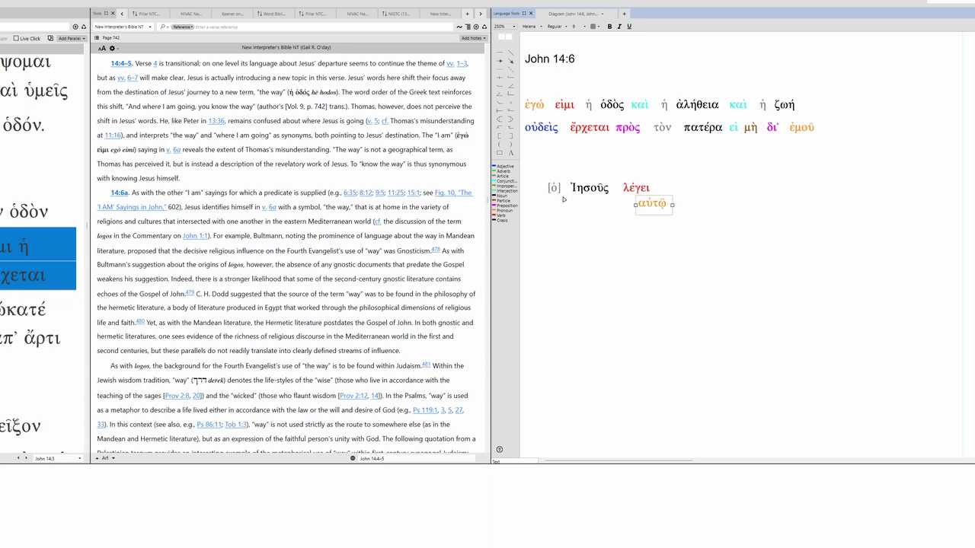
left_click(608, 230)
Move ἐγώ εἰμι after λέγει and bring the phrase ἡ ὁδὸς καὶ ἡ ἀλήθεια καὶ ἡ ζωή after it.
left_click_drag(533, 84, 754, 193)
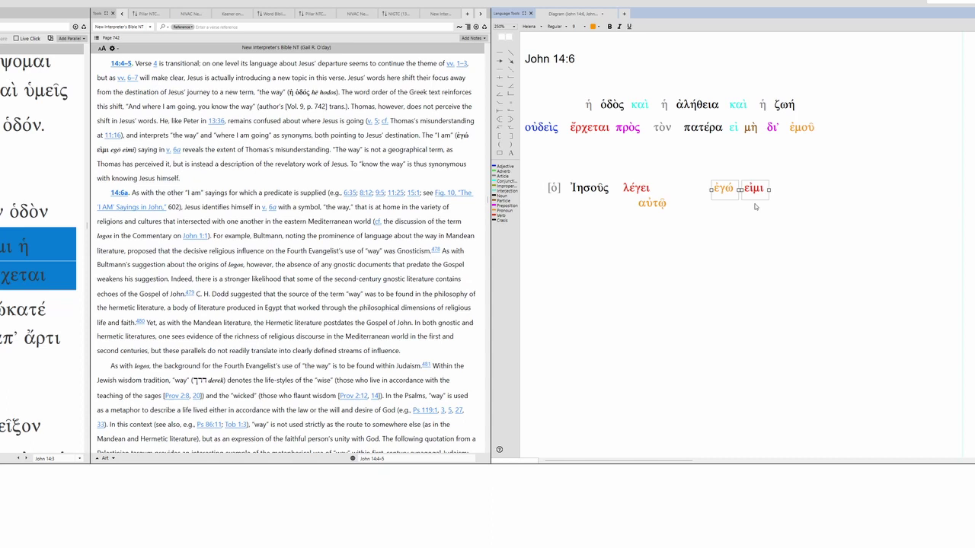
left_click(724, 217)
left_click_drag(574, 95, 928, 217)
Put ἡ ὁδὸς beside εἰμι, stack ἡ ἀλήθεια and ἡ ζωή beneath it, with καὶ under ἐγώ.
left_click(718, 252)
mouse_move(720, 204)
left_mouse_down()
mouse_move(775, 222)
mouse_move(784, 190)
mouse_move(724, 212)
left_mouse_up()
left_click_drag(841, 211, 808, 205)
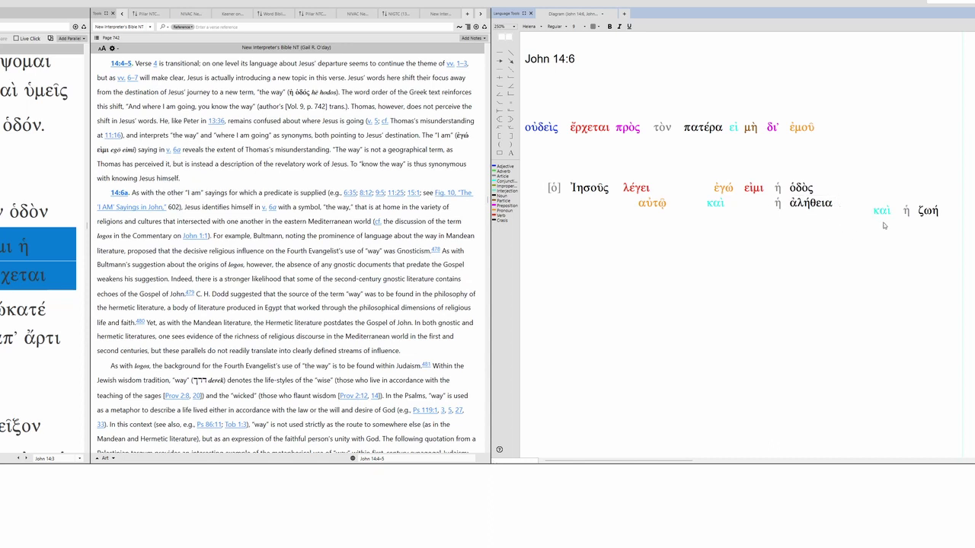
left_click_drag(883, 217, 719, 220)
left_click(926, 213)
left_click_drag(926, 213, 795, 220)
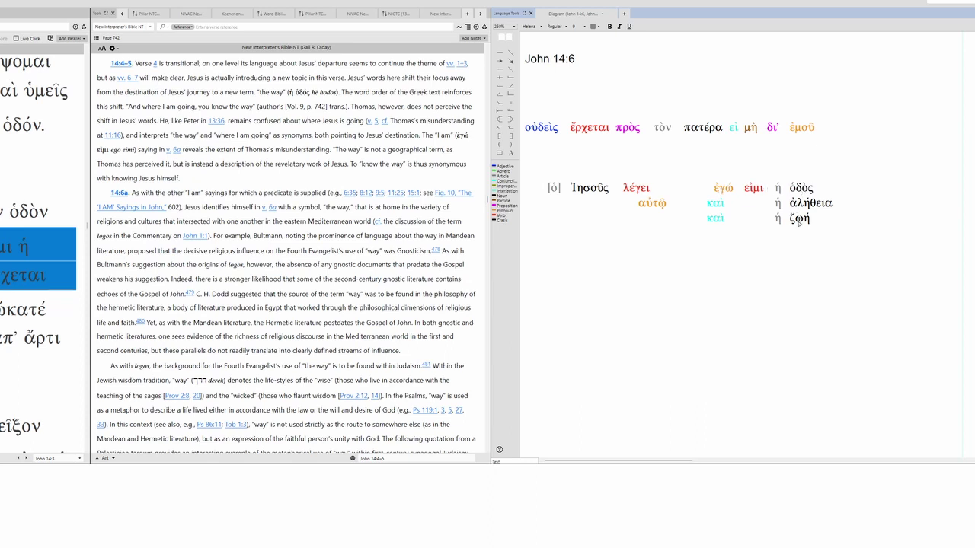
Lay out οὐδεὶς ἔρχεται πρὸς τὸν πατέρα on a new line with εἰ μὴ δι' ἐμοῦ beneath.
left_click_drag(537, 129, 747, 257)
left_click_drag(598, 116, 875, 259)
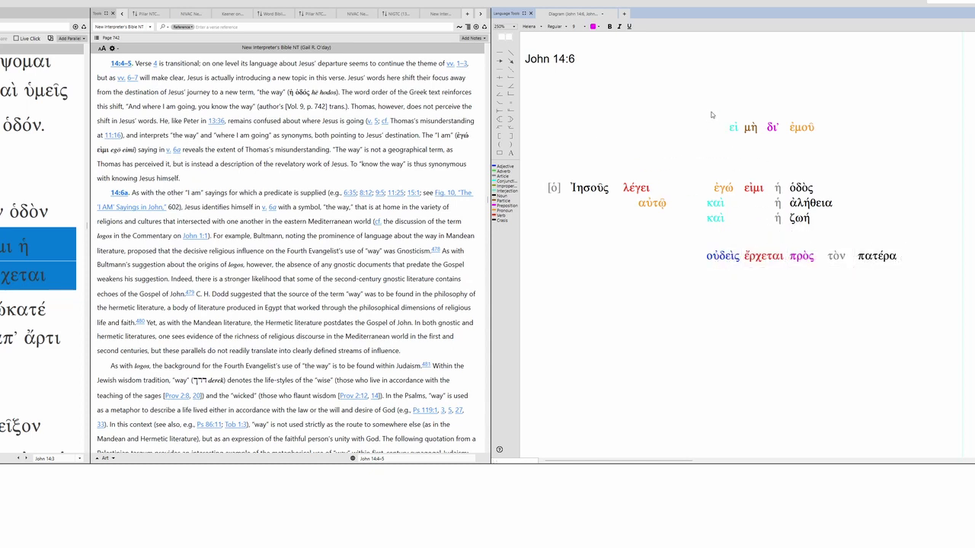
left_click_drag(712, 114, 728, 279)
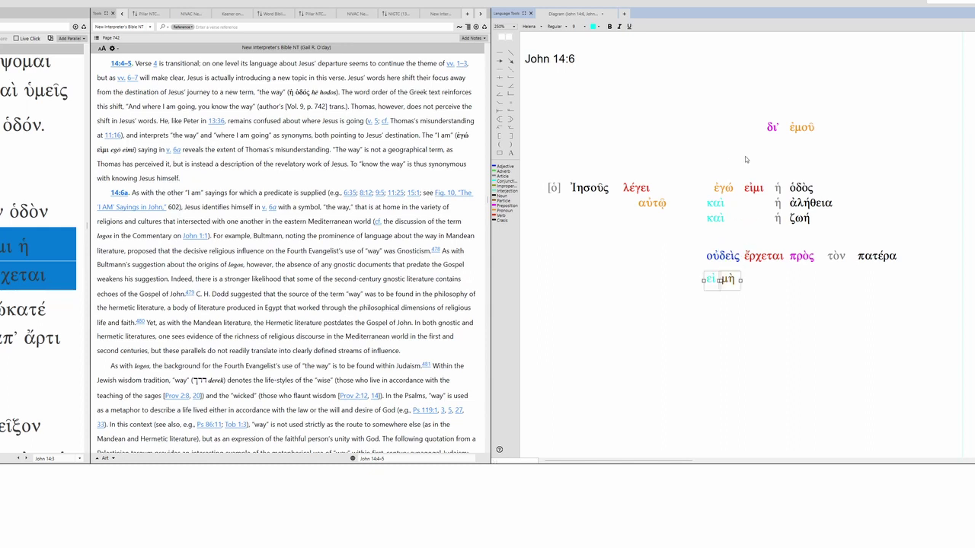
left_click_drag(753, 140, 805, 282)
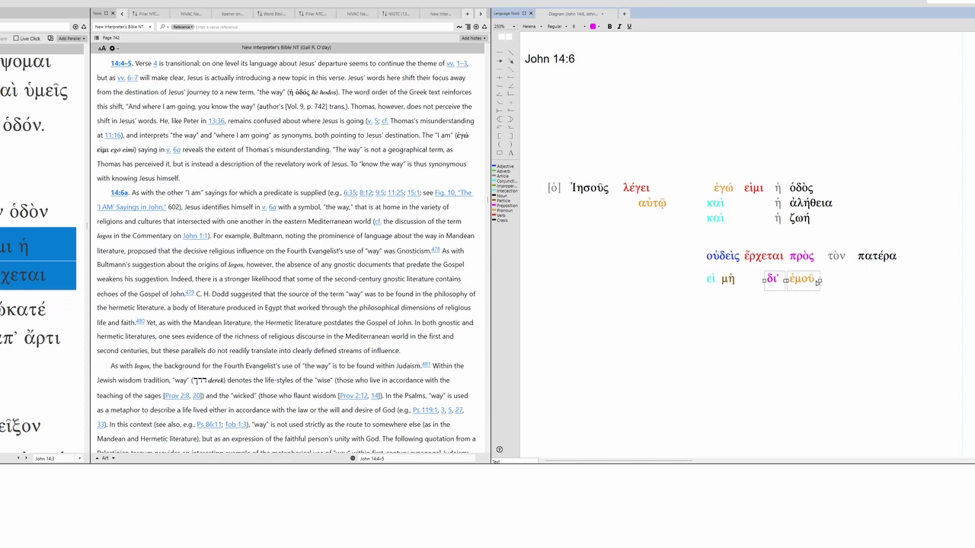
left_click(829, 352)
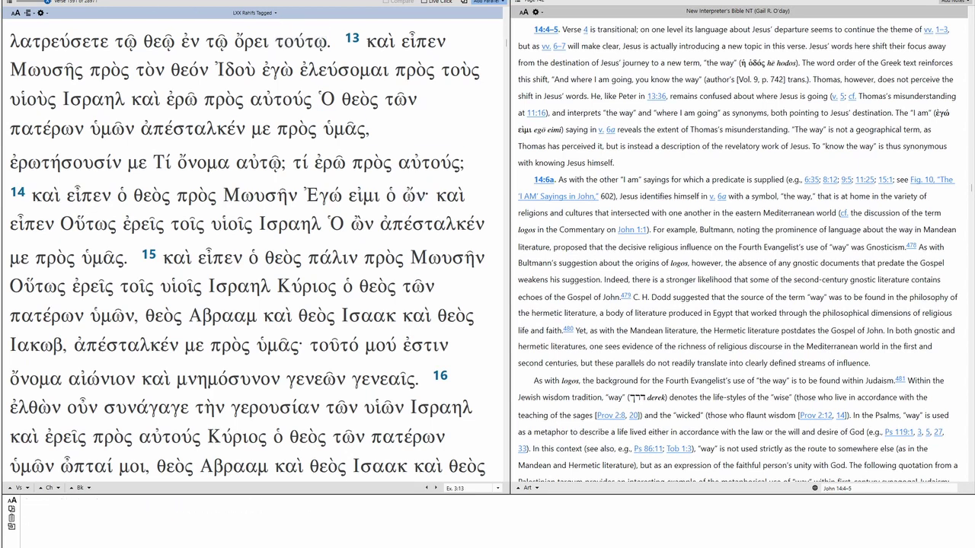
Switch the left pane back to the Greek New Testament and scroll to John 14:6.
key("ctrl+Tab")
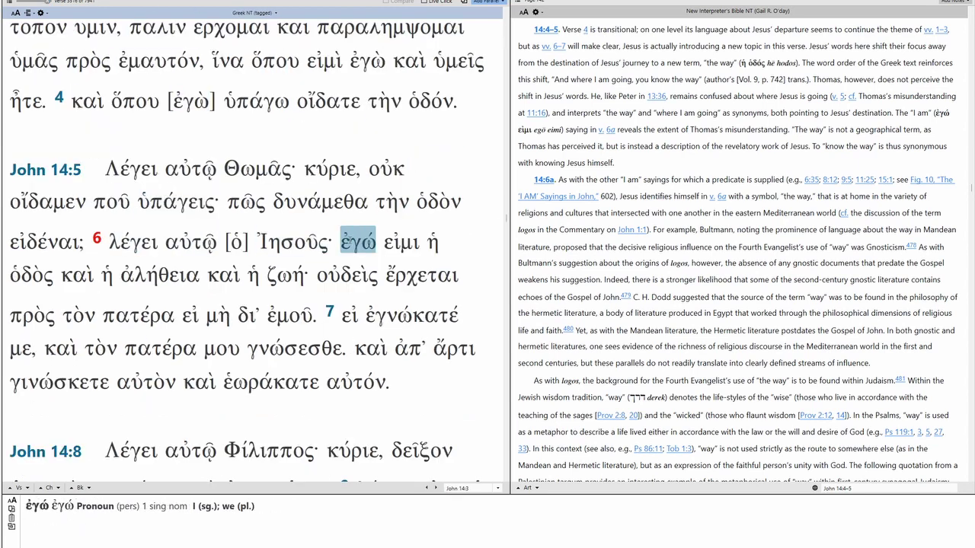
scroll(138, 118, "down", 3)
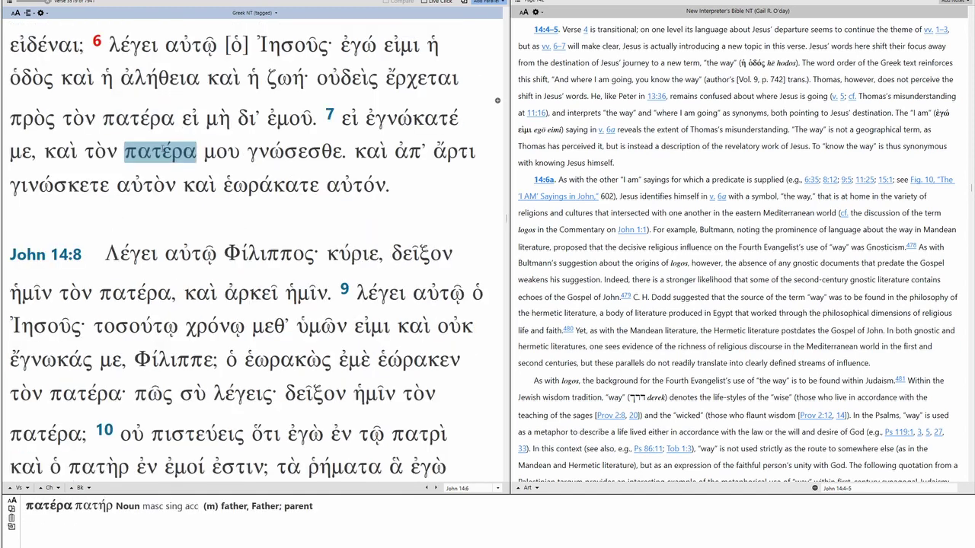
Open BDAG's ὁδός entry and highlight the line where Christ calls himself ὁδ. (J 14:6).
double_click(36, 79)
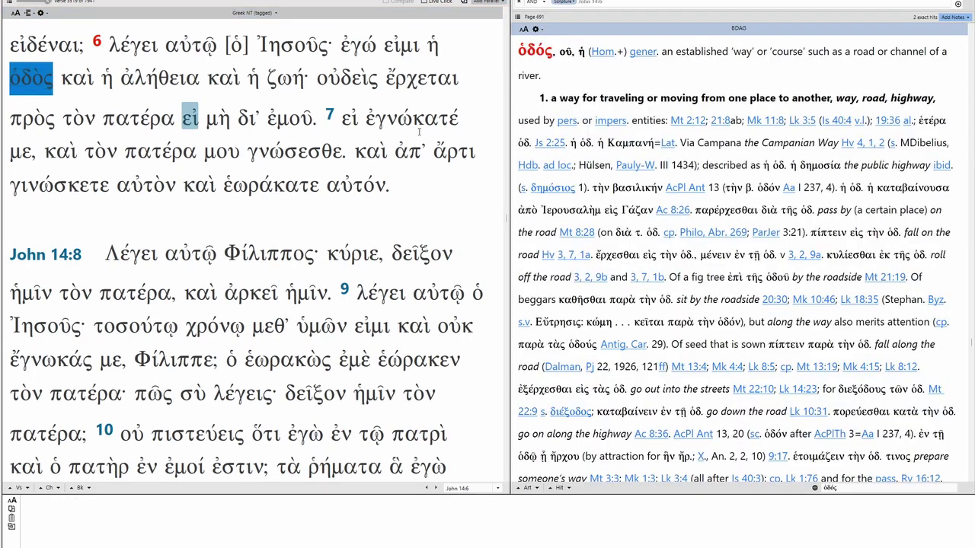
scroll(758, 219, "down", 5)
scroll(731, 206, "down", 8)
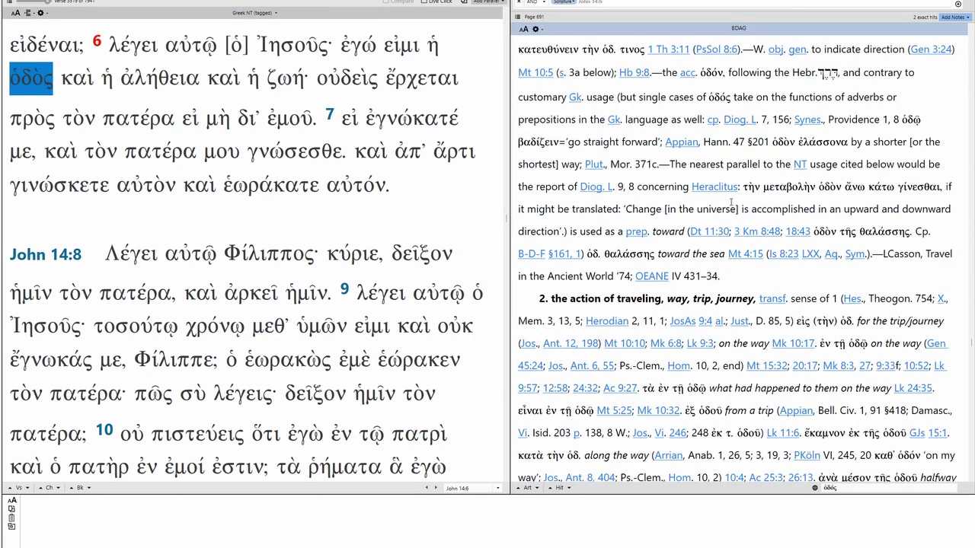
scroll(717, 197, "down", 1)
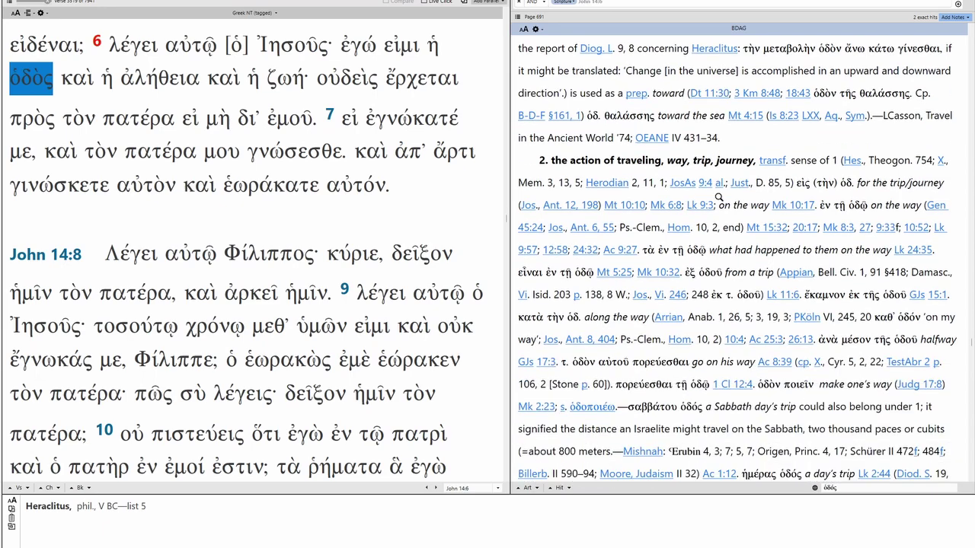
scroll(717, 198, "down", 9)
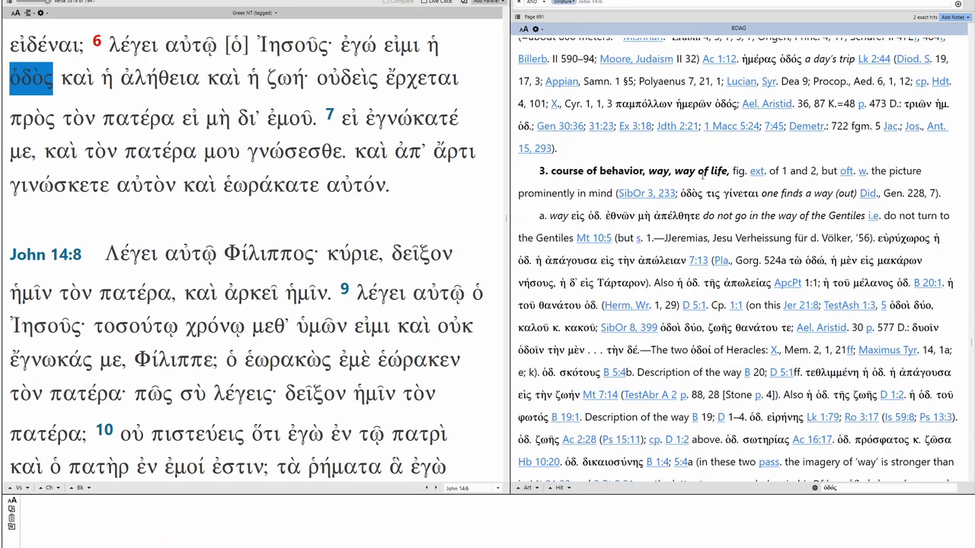
scroll(702, 172, "down", 1)
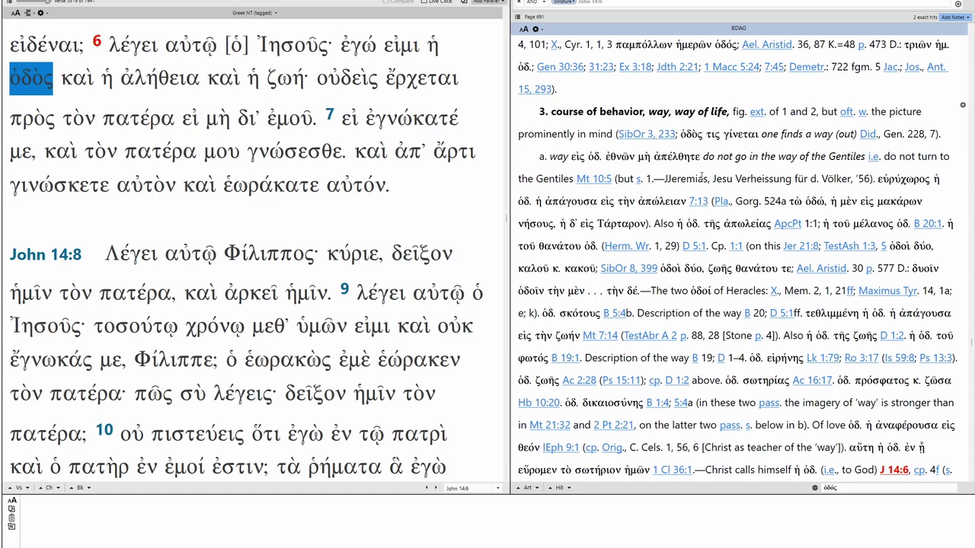
scroll(739, 242, "down", 3)
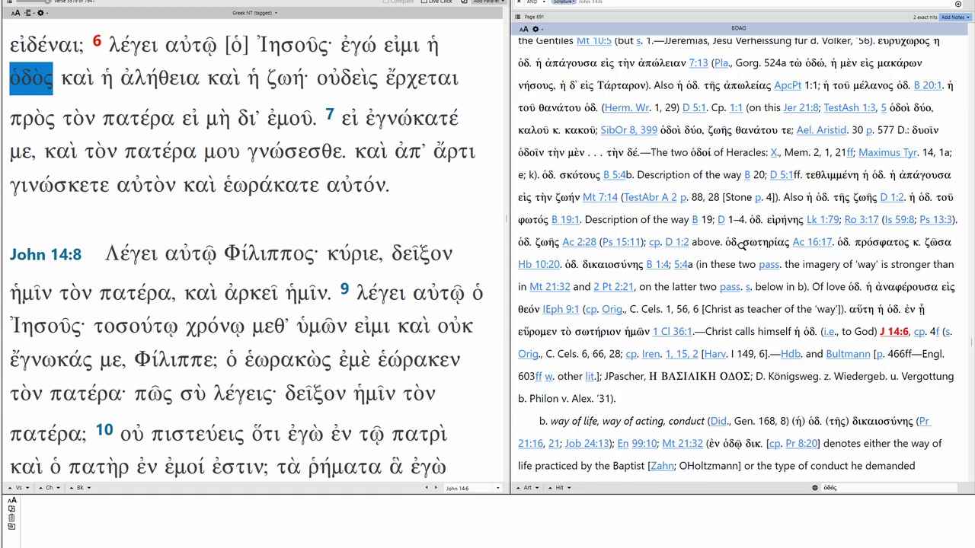
left_click_drag(705, 332, 877, 332)
left_click(876, 343)
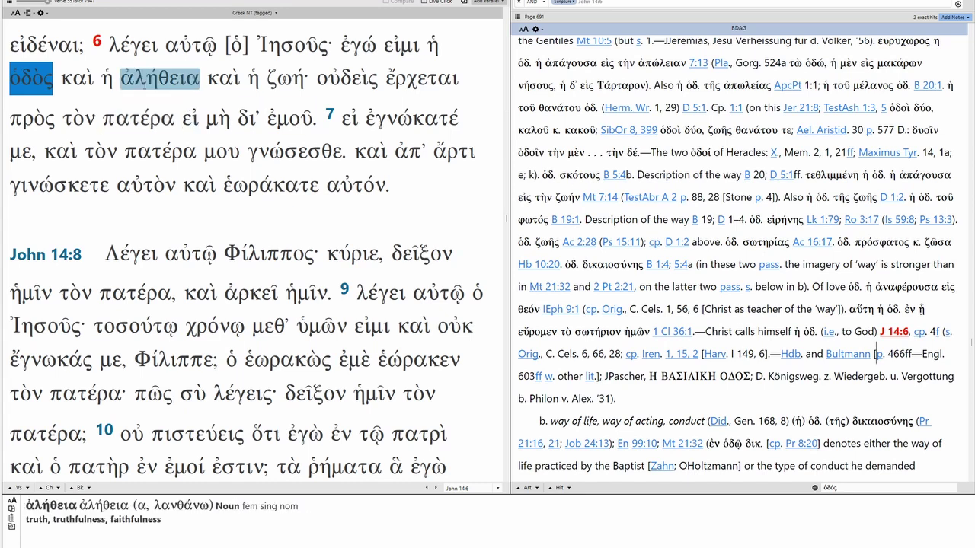
Look up ἀλήθεια in BDAG and highlight sense 2b and 'Truth expresses itself in virtues'.
left_click(150, 85)
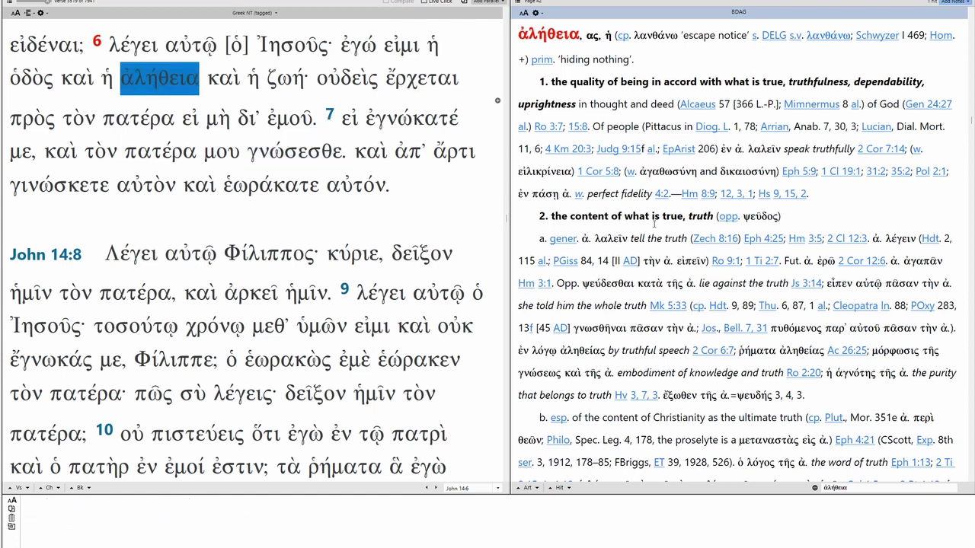
mouse_move(769, 234)
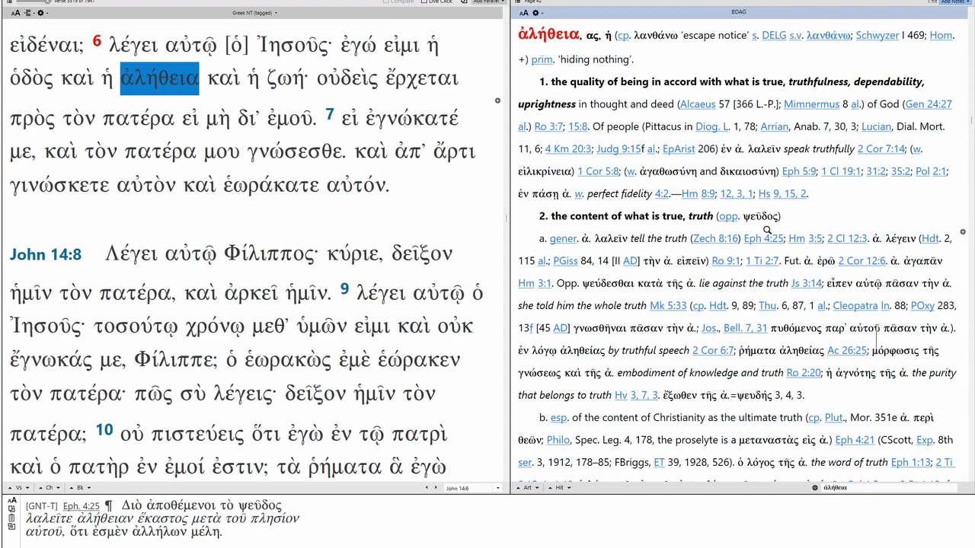
scroll(618, 215, "down", 5)
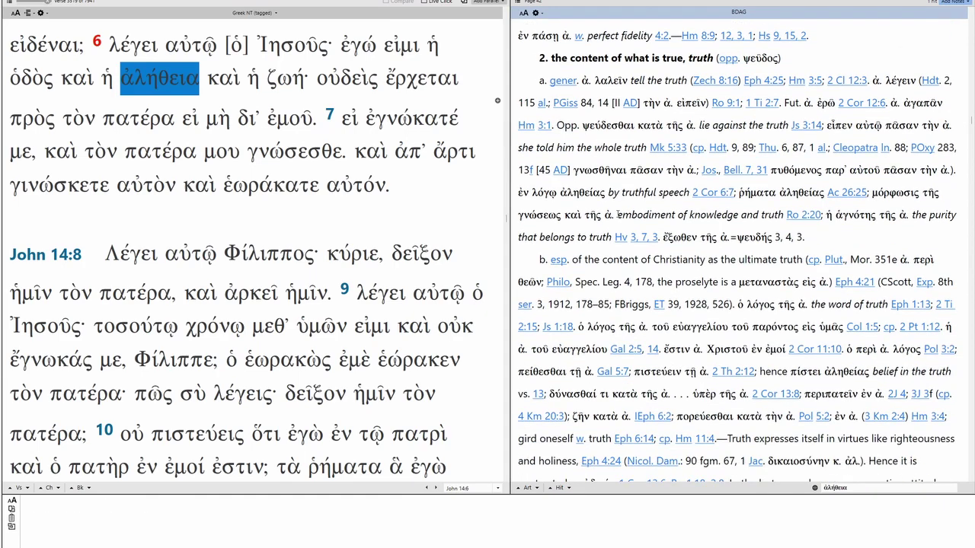
scroll(617, 214, "down", 12)
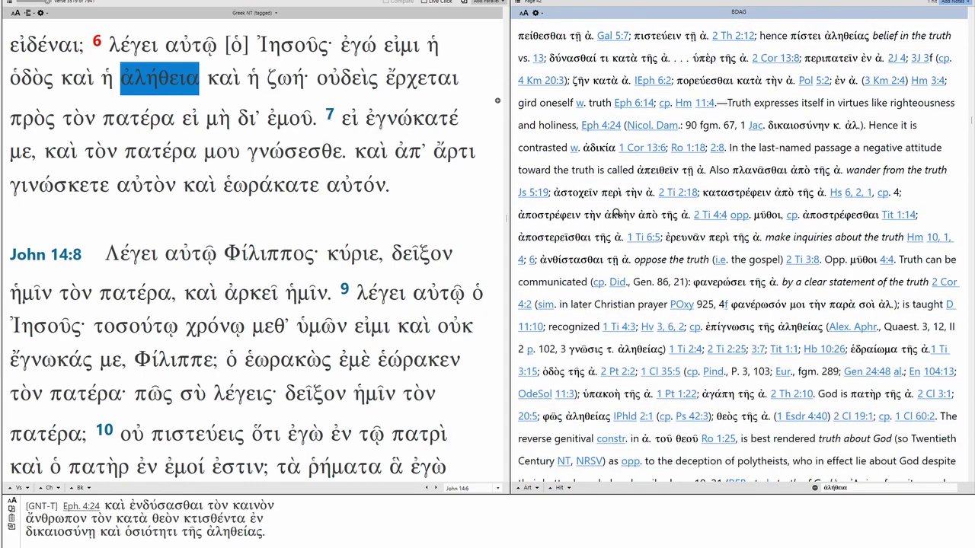
scroll(599, 206, "down", 6)
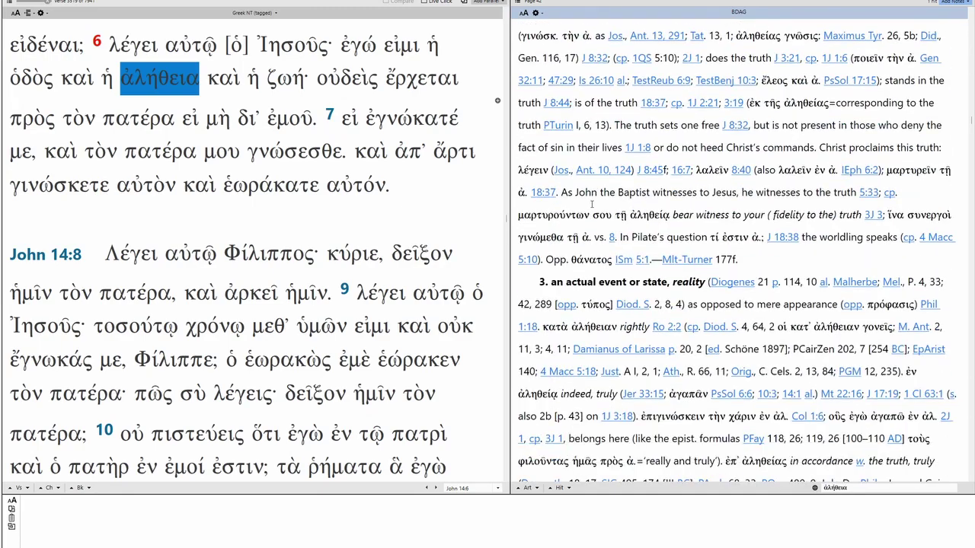
scroll(682, 260, "down", 6)
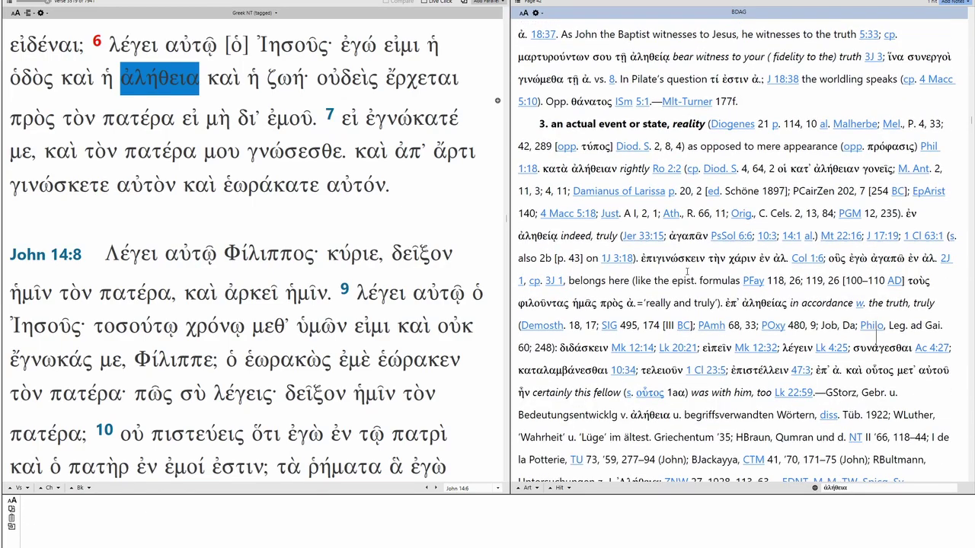
scroll(683, 260, "up", 11)
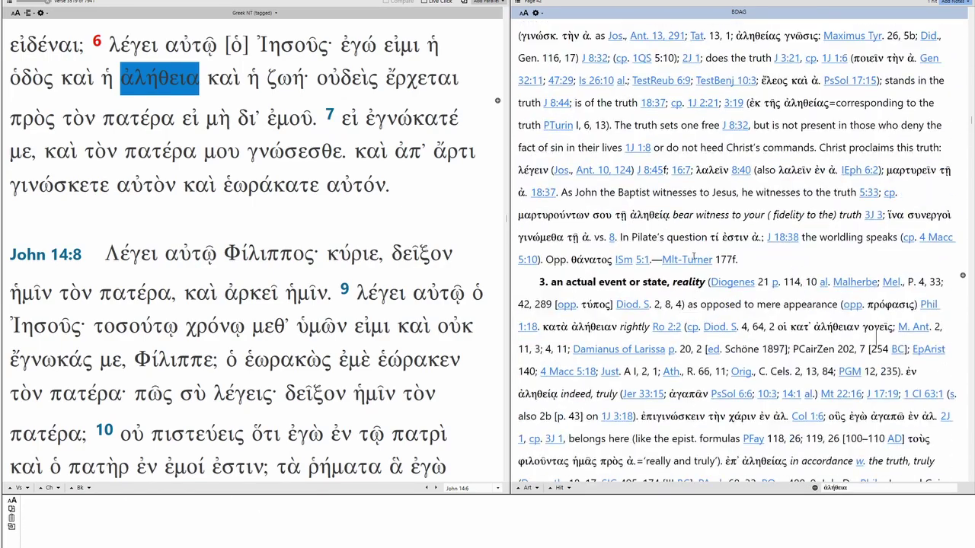
scroll(694, 255, "up", 10)
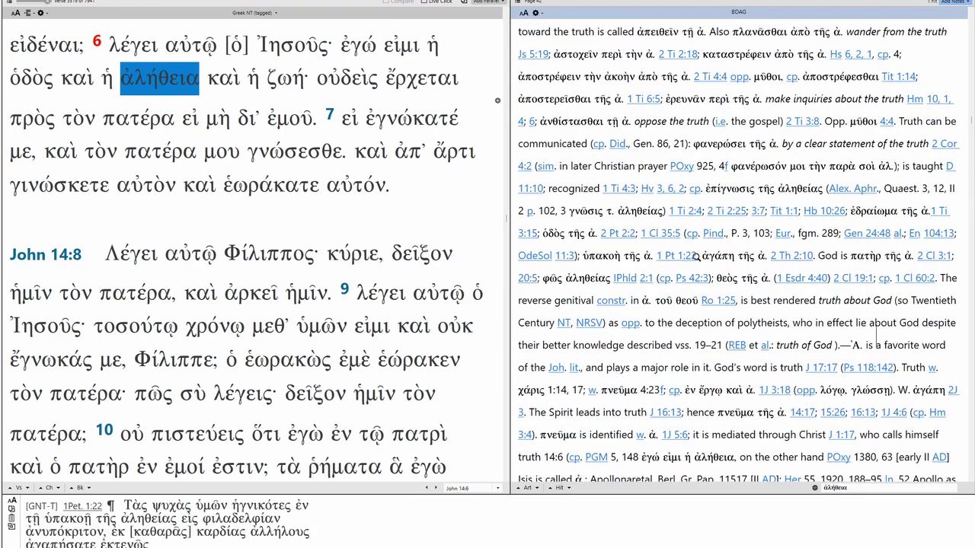
scroll(697, 257, "up", 3)
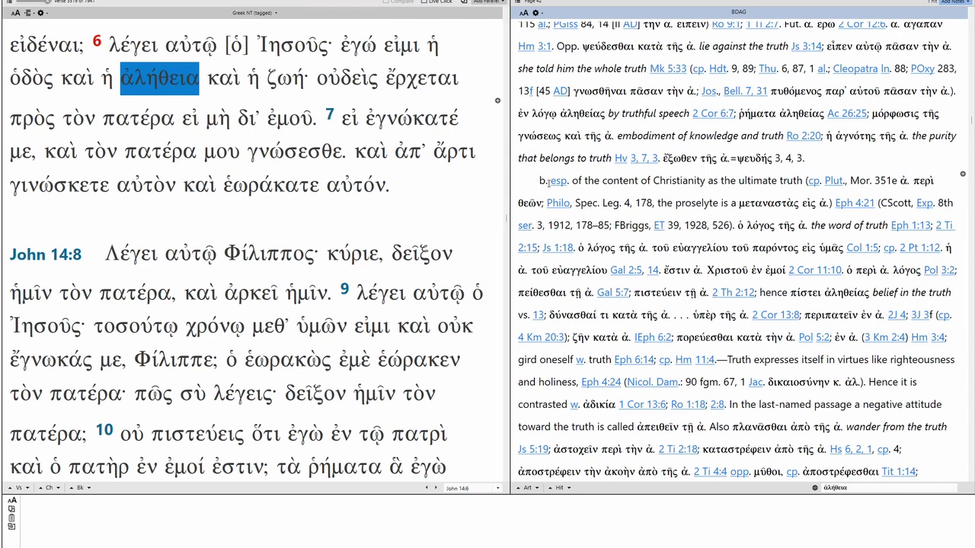
left_click_drag(548, 181, 802, 185)
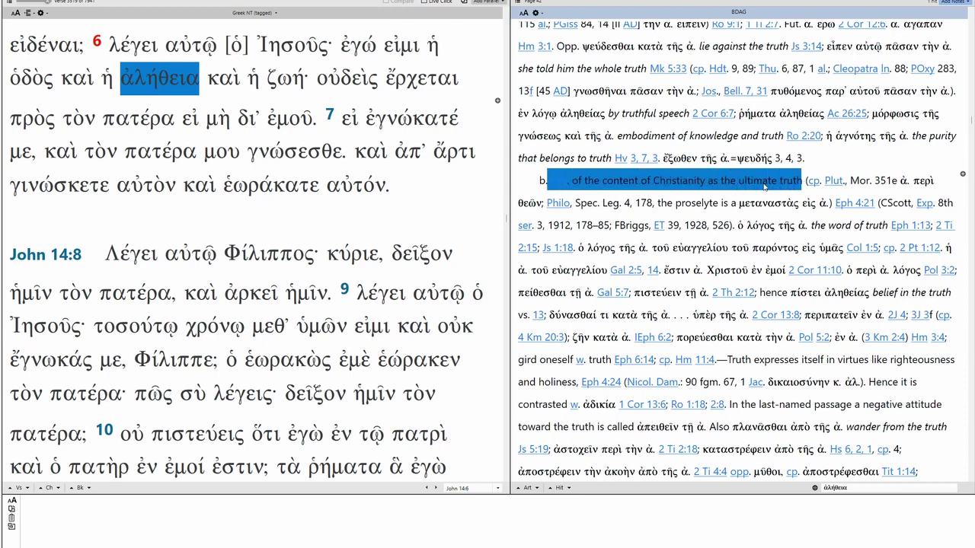
left_click_drag(729, 359, 576, 380)
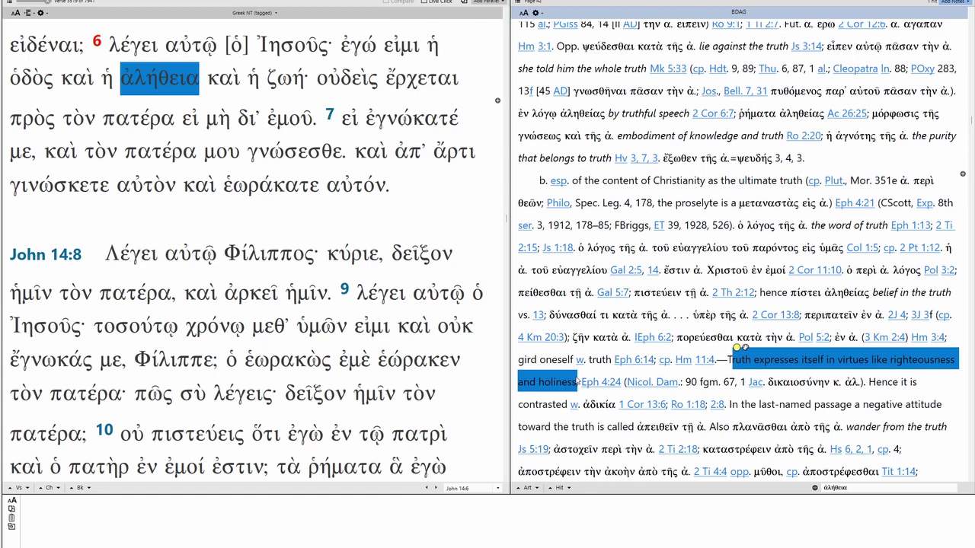
Scroll the ἀλήθεια entry and highlight 'is mediated through Christ', then clear the highlight.
left_click_drag(576, 381, 576, 381)
mouse_move(580, 406)
scroll(737, 347, "down", 7)
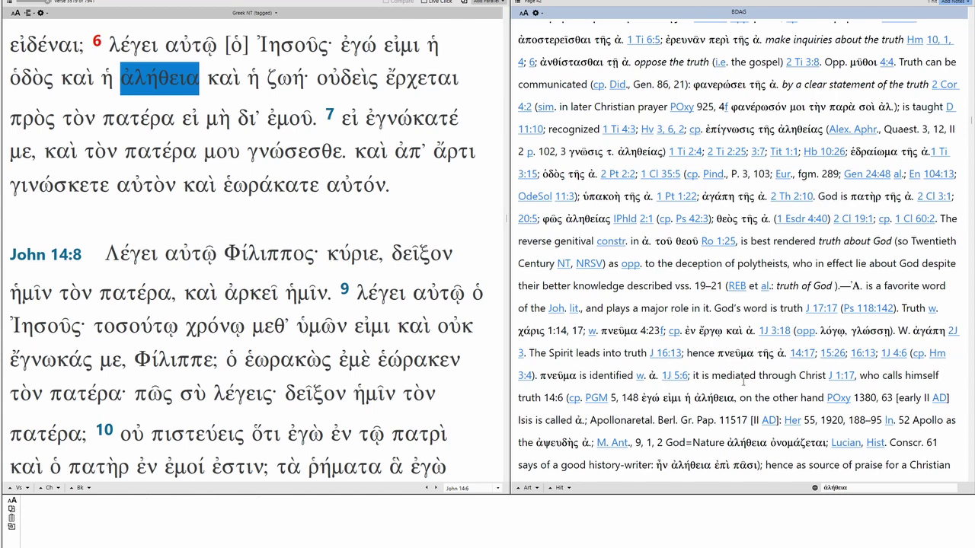
left_click_drag(703, 376, 820, 381)
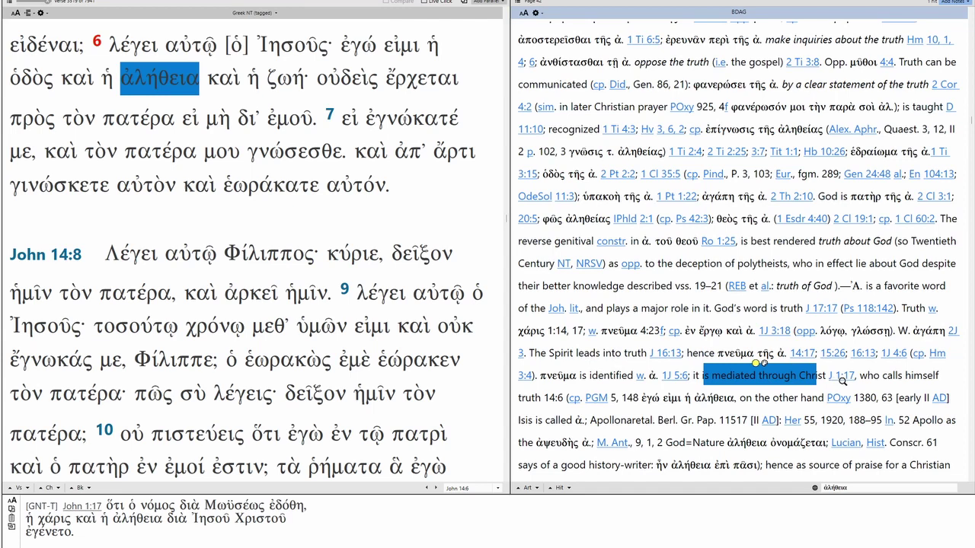
left_click(538, 399)
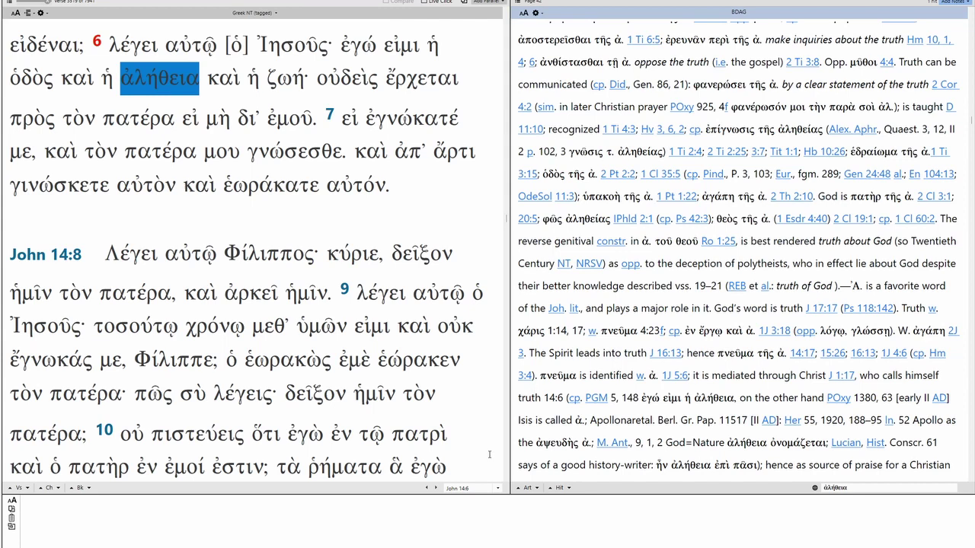
Look up ζωή and scroll BDAG to sense 2, transcendent life, citing 14:6.
left_click(288, 83)
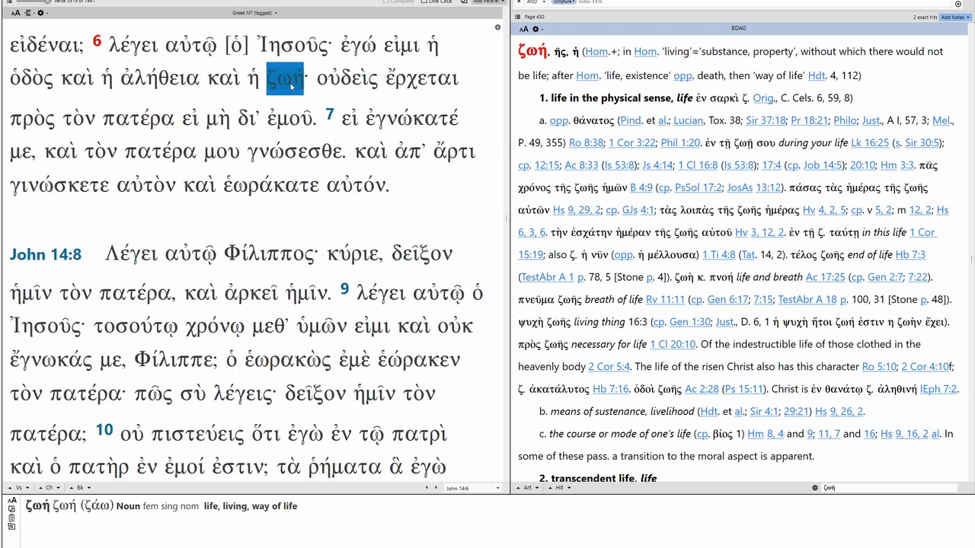
scroll(729, 224, "down", 5)
scroll(729, 224, "down", 2)
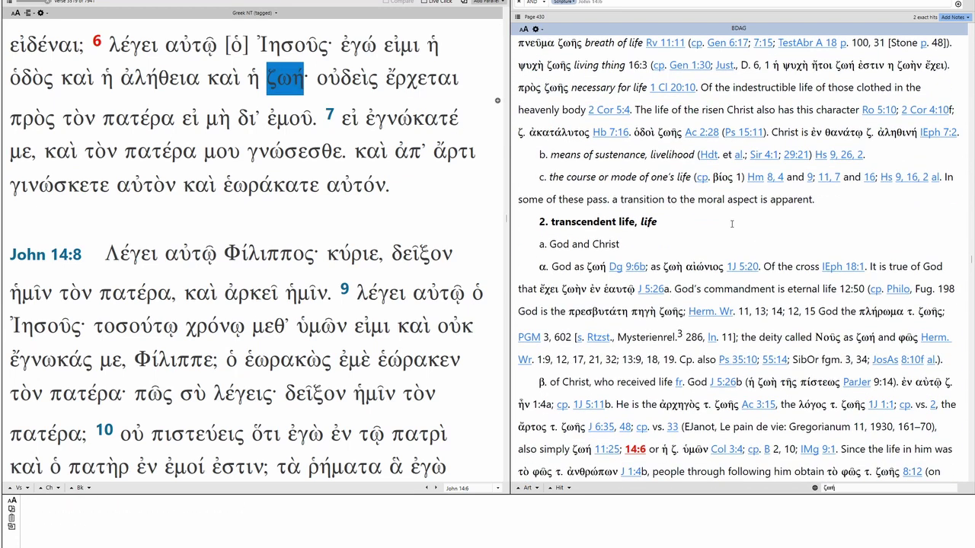
scroll(728, 225, "down", 2)
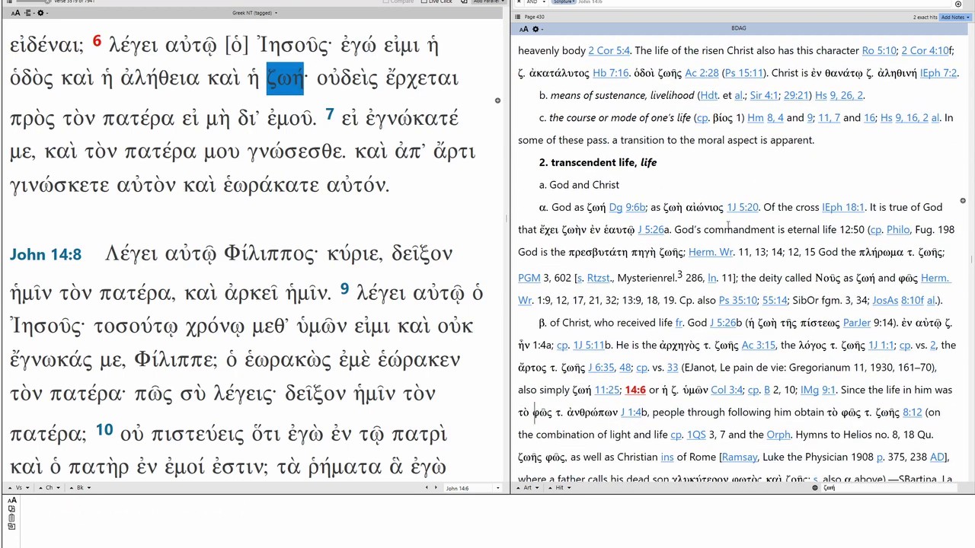
scroll(728, 226, "down", 2)
mouse_move(411, 120)
mouse_move(350, 80)
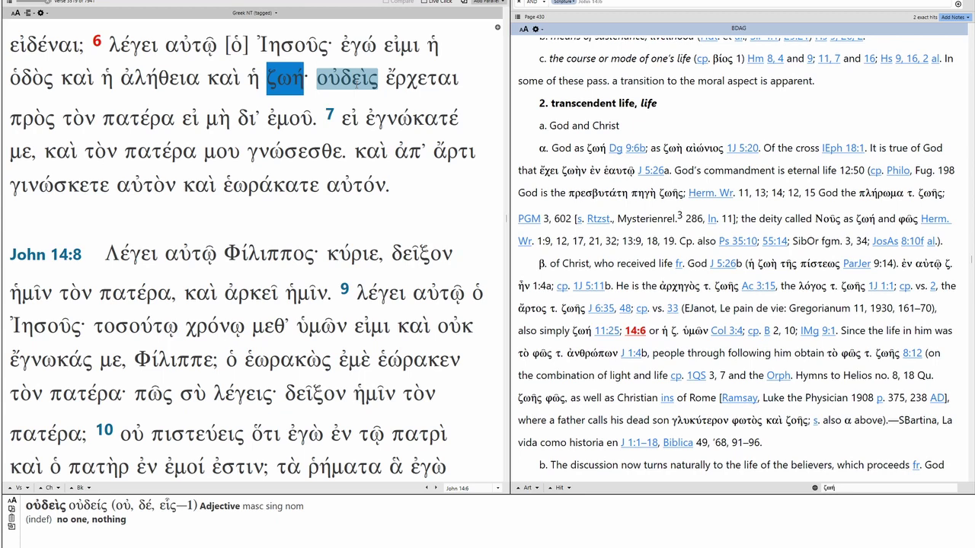
Look up οὐδεὶς and highlight BDAG's substantive 'no one … except' (εἰ μή) usage, then look up ἔρχεται.
left_click(355, 79)
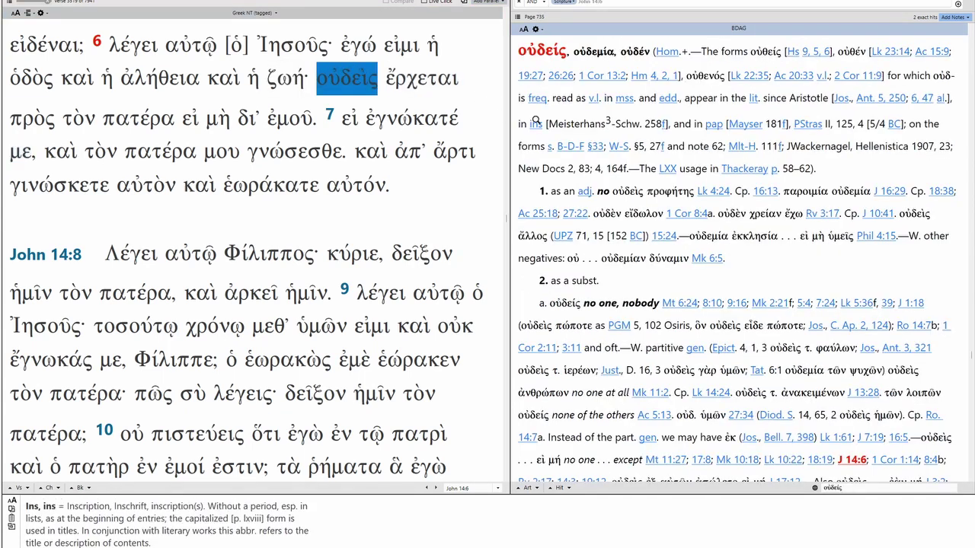
left_click_drag(542, 280, 600, 281)
left_click(572, 270)
scroll(648, 276, "down", 3)
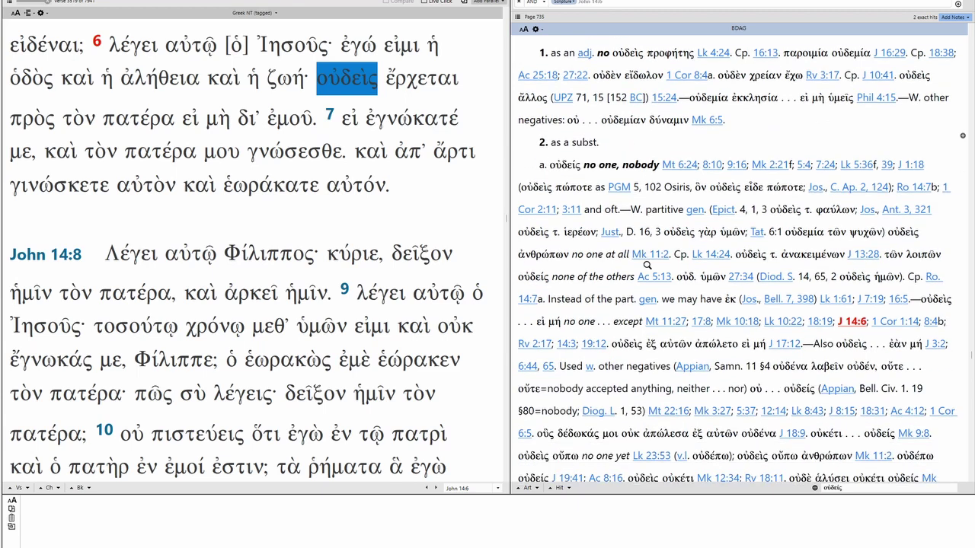
scroll(634, 172, "down", 1)
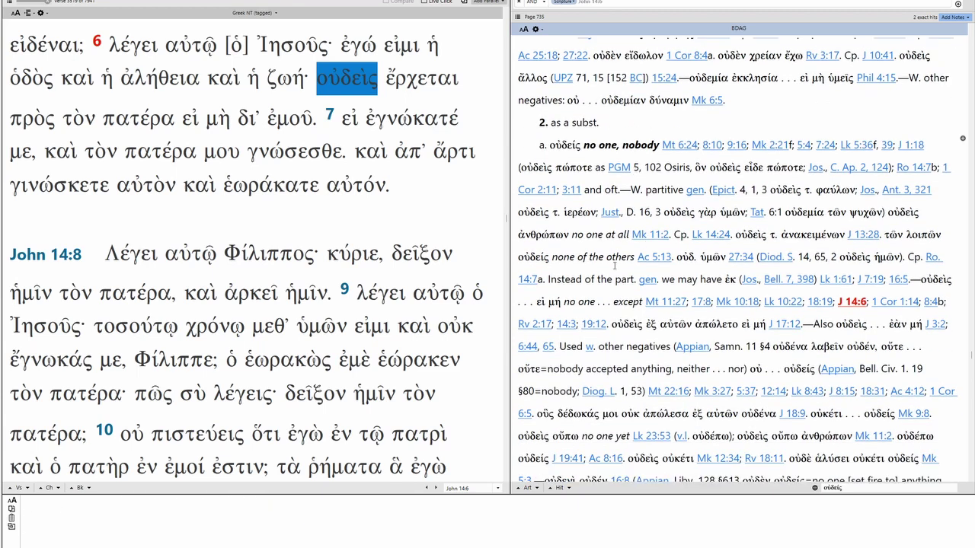
left_click_drag(535, 301, 561, 301)
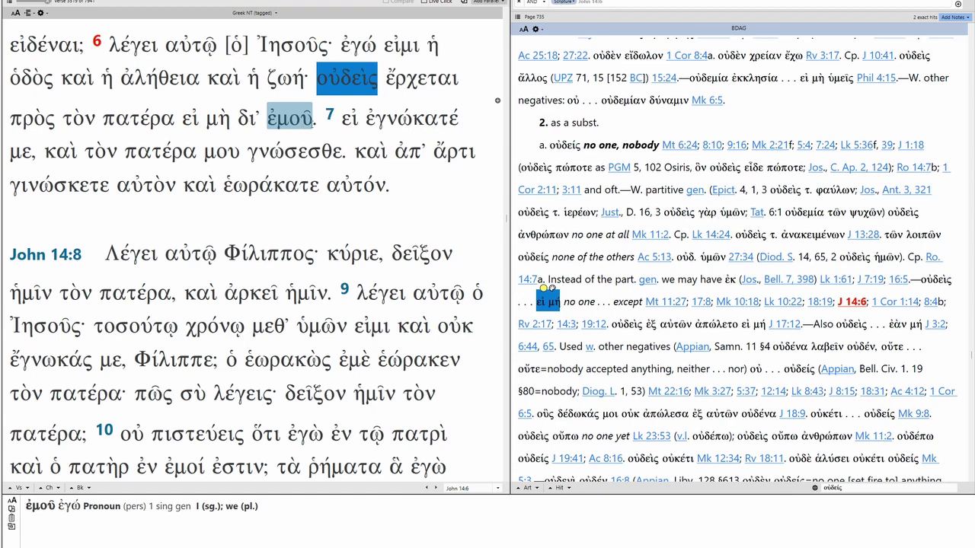
left_click(426, 79)
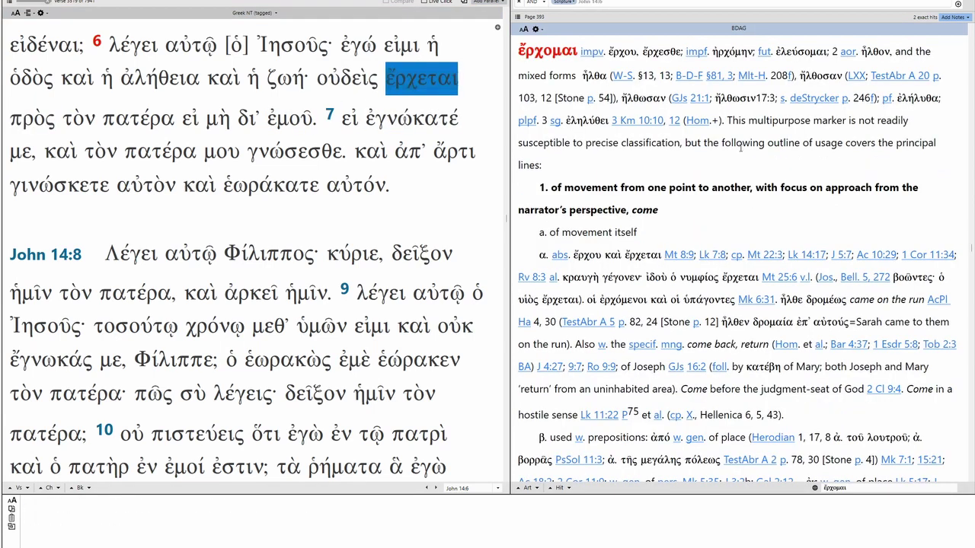
Highlight the 'πρὸς τ. πατέρα 14:6' citation on page 395, then return to sense β on page 393.
scroll(847, 215, "down", 10)
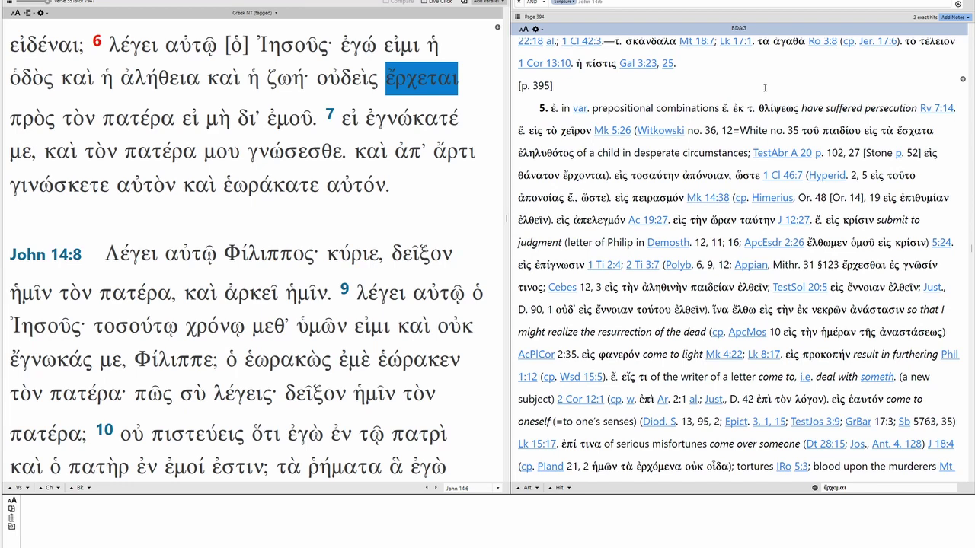
scroll(652, 278, "down", 4)
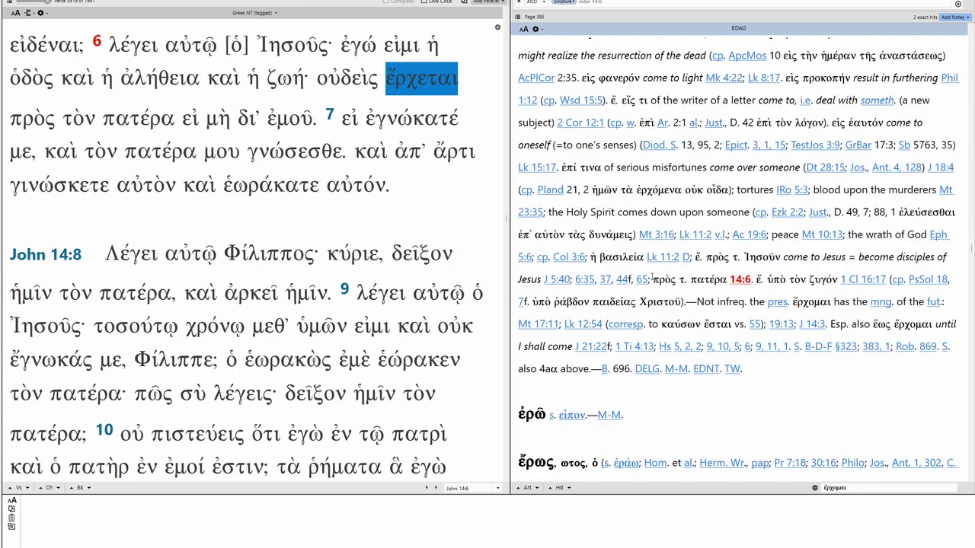
left_click_drag(652, 278, 750, 279)
scroll(761, 260, "up", 2)
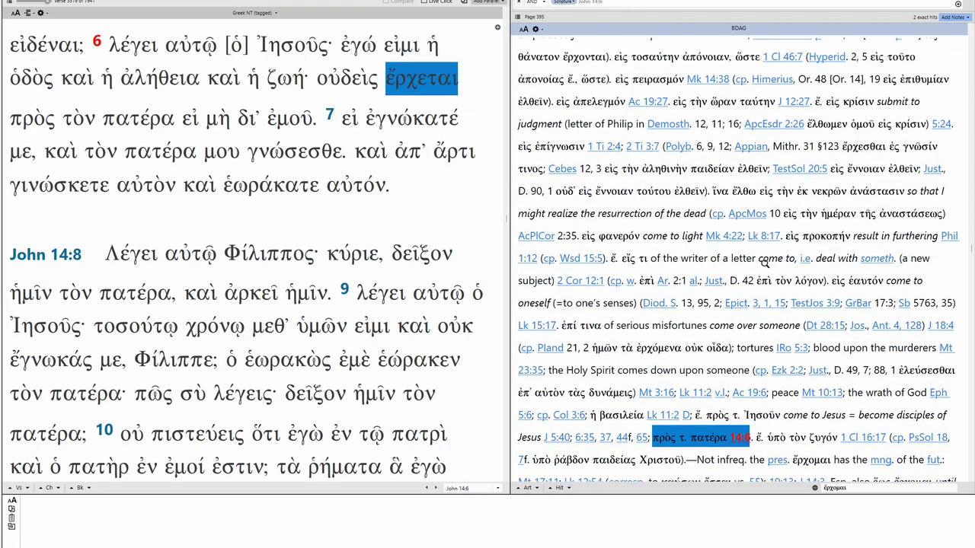
scroll(766, 270, "up", 6)
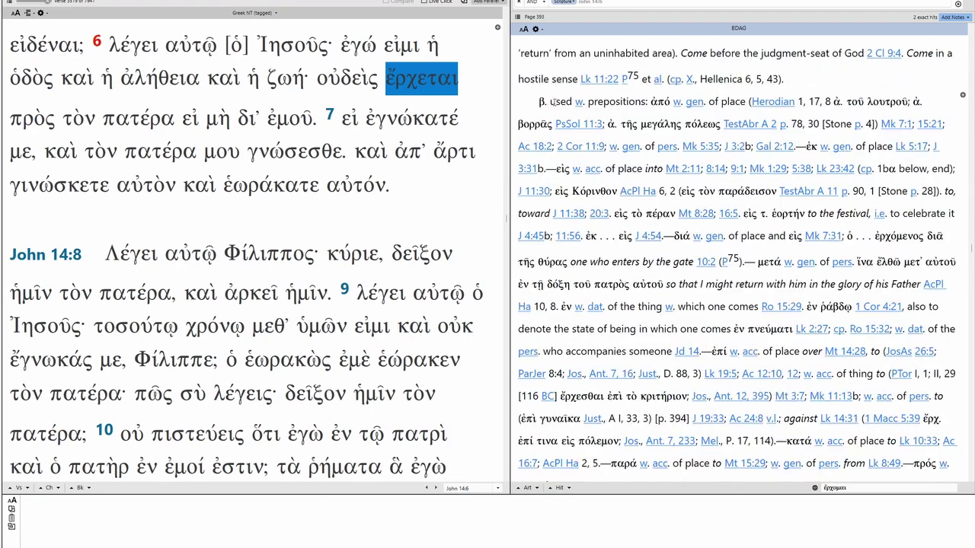
Highlight 'used w. prepositions', read the prepositional uses including διά with genitive, and check δι' ('through; because of').
left_click_drag(552, 101, 631, 101)
scroll(631, 101, "up", 3)
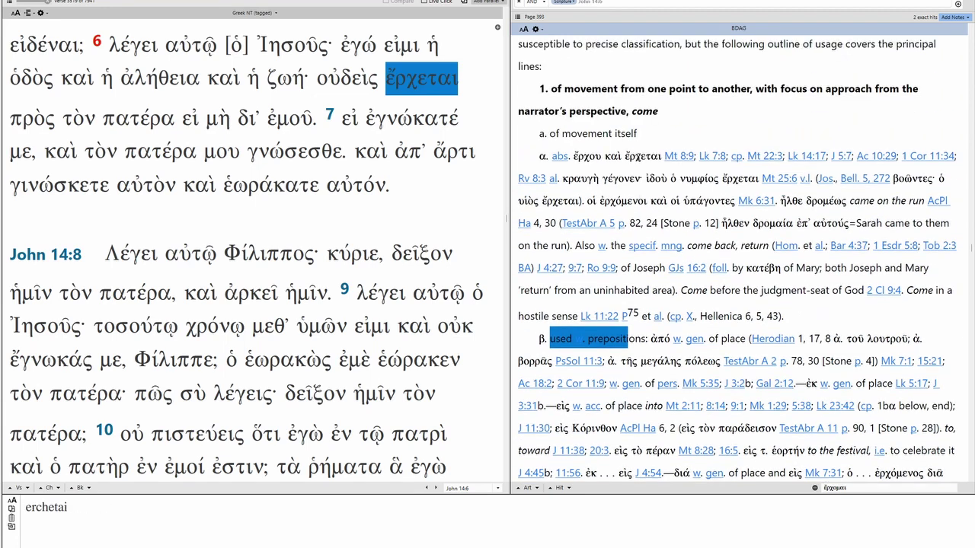
scroll(710, 229, "down", 2)
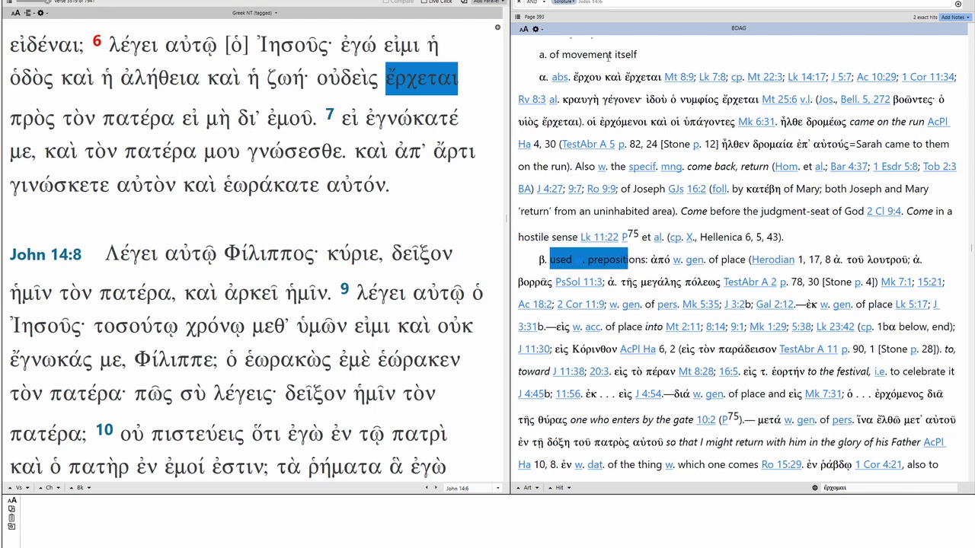
mouse_move(655, 237)
scroll(653, 232, "down", 2)
mouse_move(674, 142)
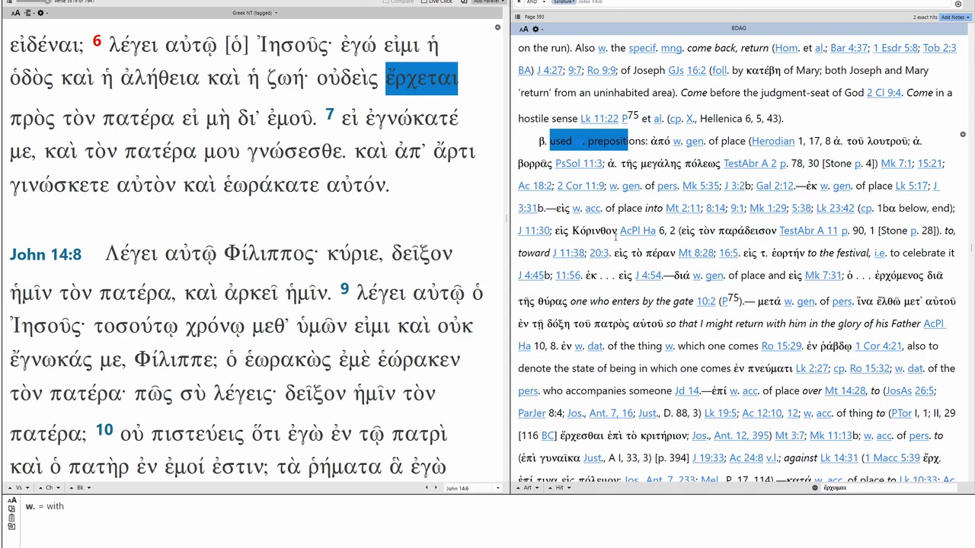
mouse_move(676, 279)
scroll(761, 320, "down", 3)
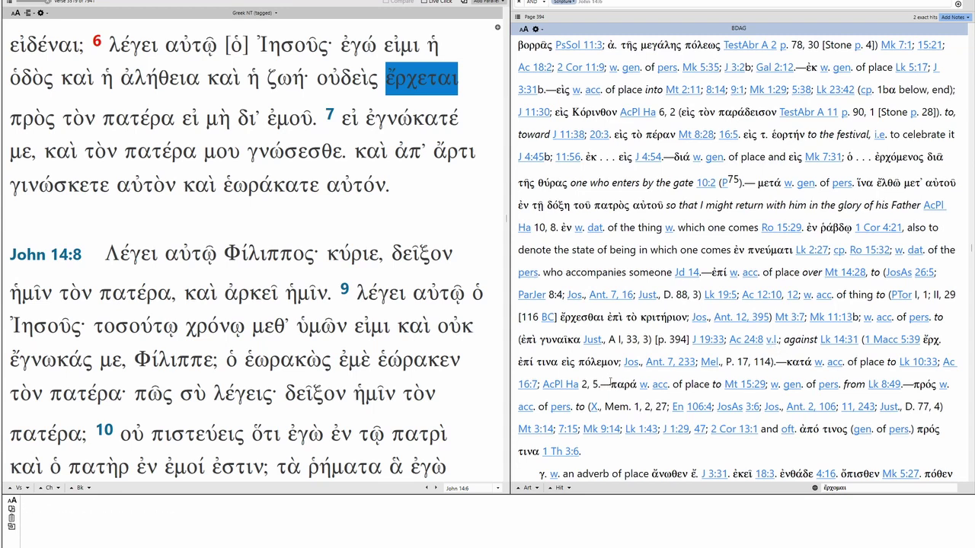
scroll(612, 381, "down", 1)
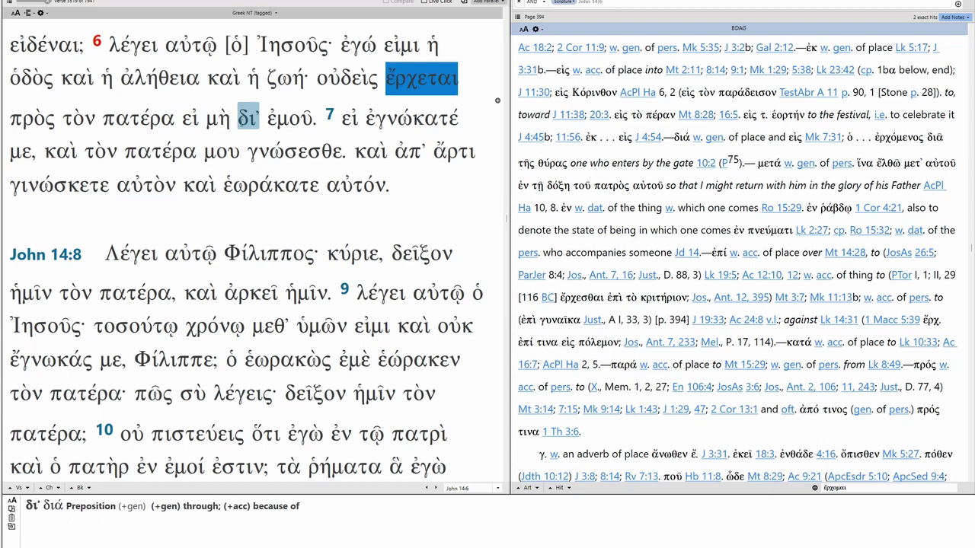
Look up δι' in BDAG and read the διά entry through senses 1–3.
double_click(247, 118)
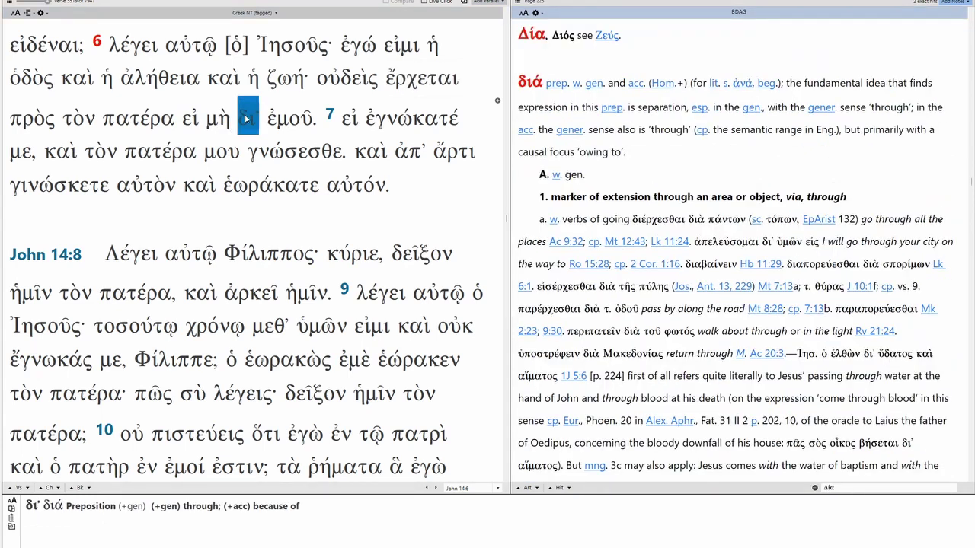
scroll(567, 113, "down", 3)
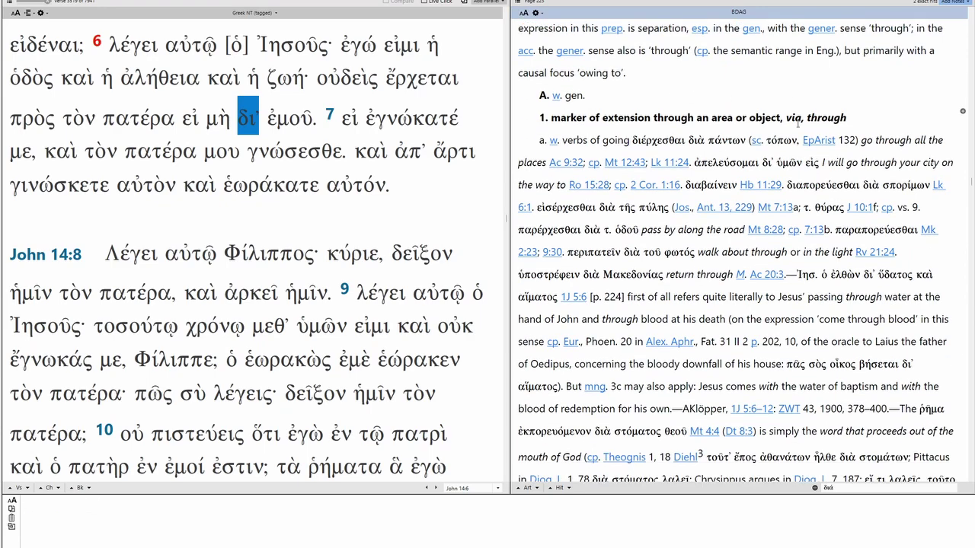
scroll(890, 208, "down", 3)
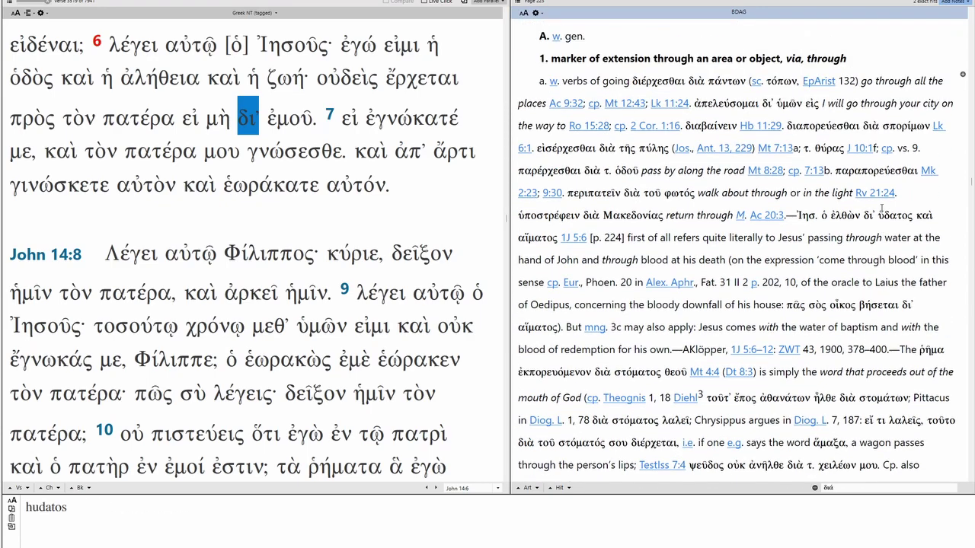
scroll(875, 204, "down", 5)
scroll(860, 200, "down", 6)
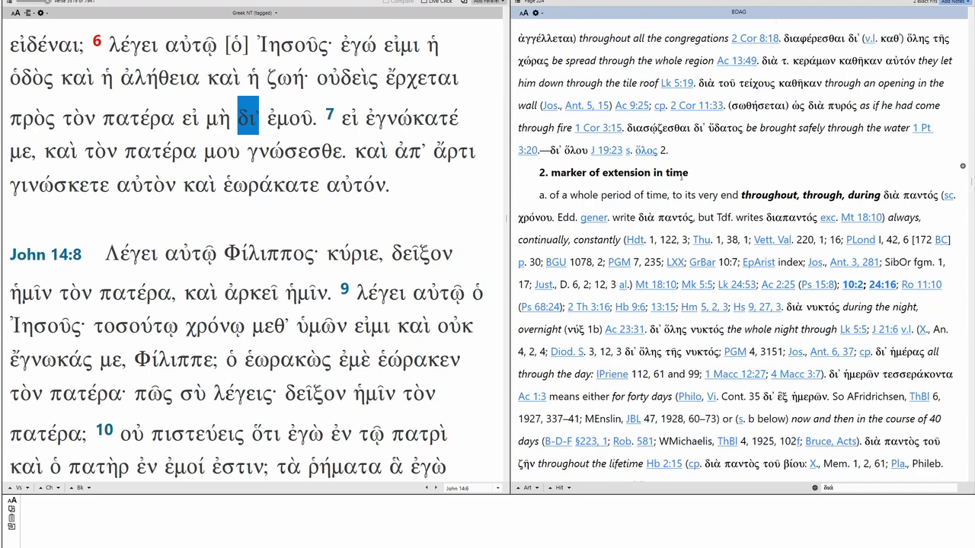
scroll(706, 201, "down", 7)
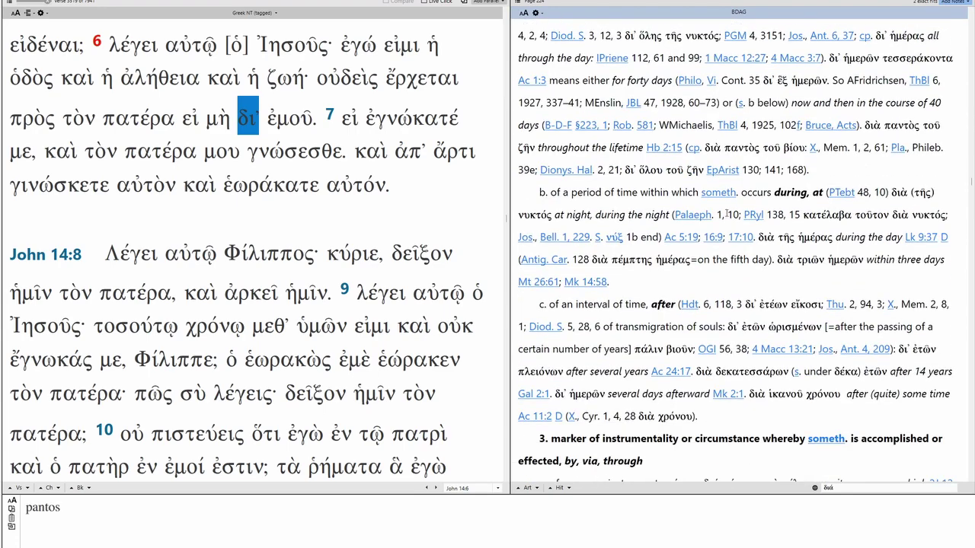
scroll(727, 214, "down", 7)
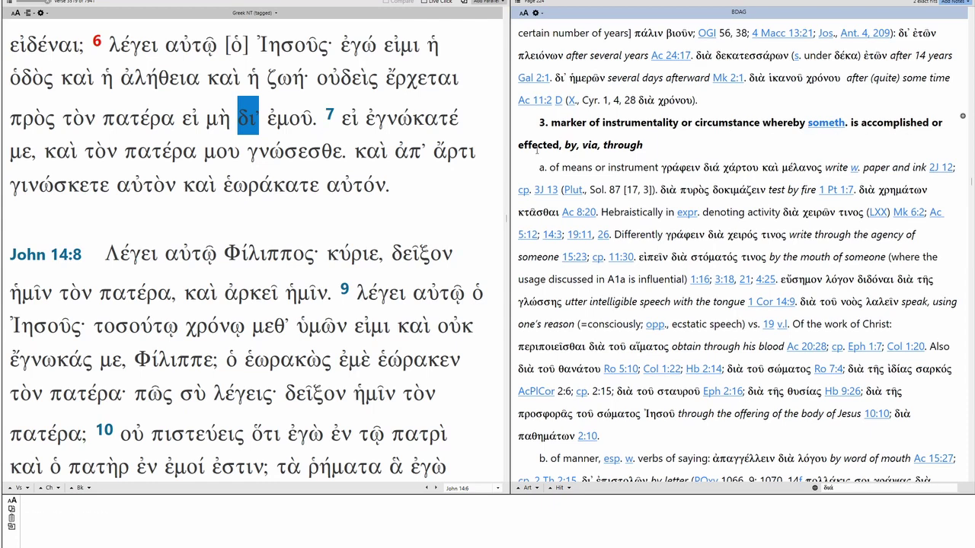
scroll(762, 236, "down", 2)
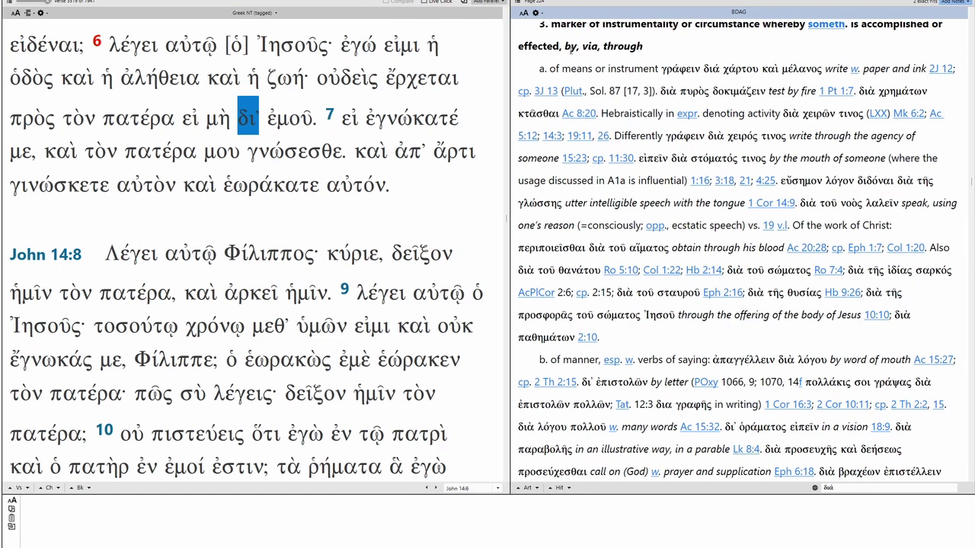
Briefly mark the glosses 'by, via, through', then continue down to sense 4, personal agency.
left_click_drag(565, 47, 645, 47)
left_click(680, 76)
scroll(706, 158, "down", 3)
scroll(708, 179, "down", 1)
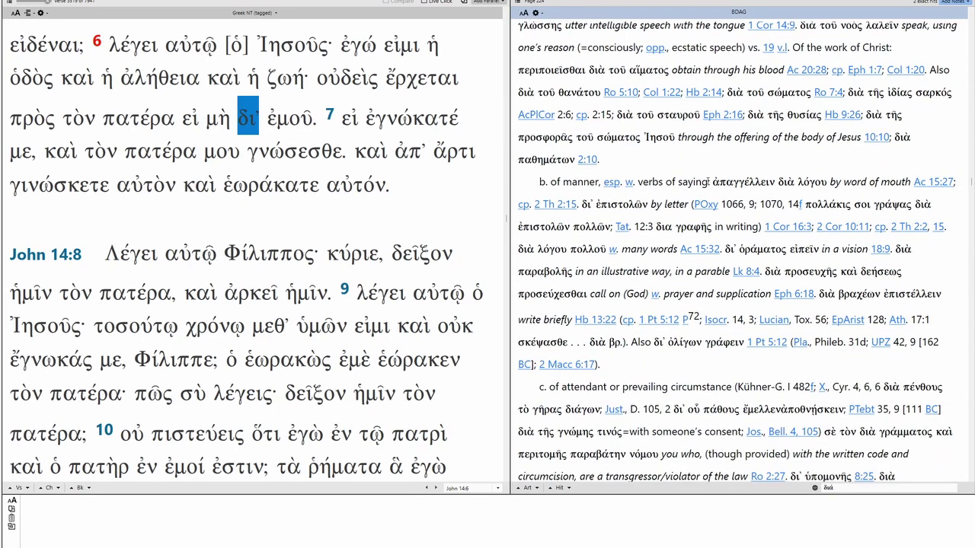
scroll(708, 182, "down", 6)
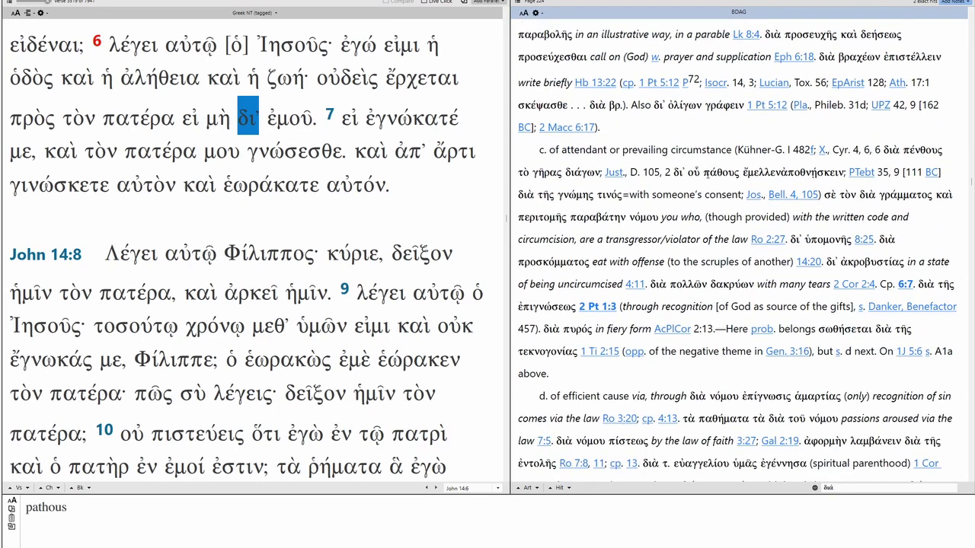
scroll(712, 168, "down", 3)
Read sense 4a of the διά entry: Christ as intermediary in creation and mediator of thanks.
scroll(713, 168, "down", 10)
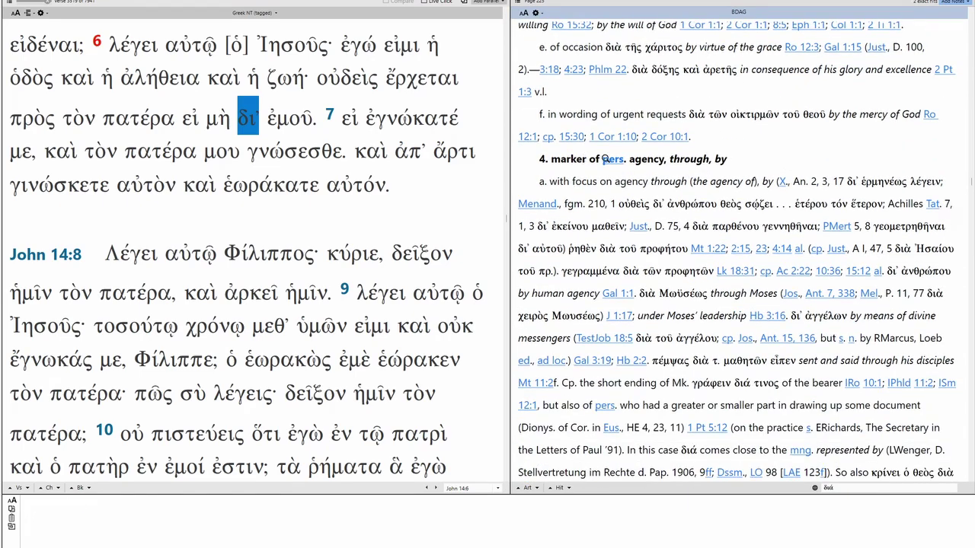
scroll(771, 192, "down", 2)
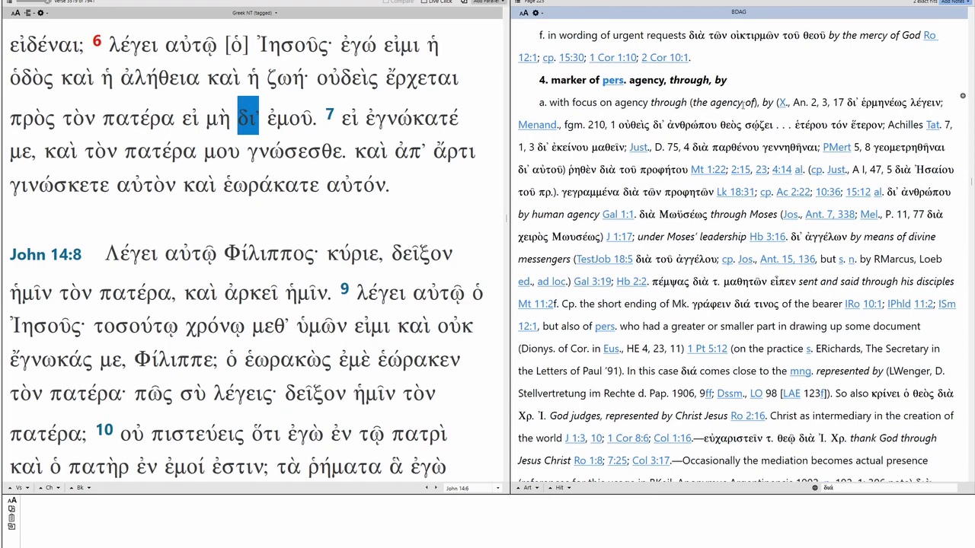
scroll(777, 153, "down", 10)
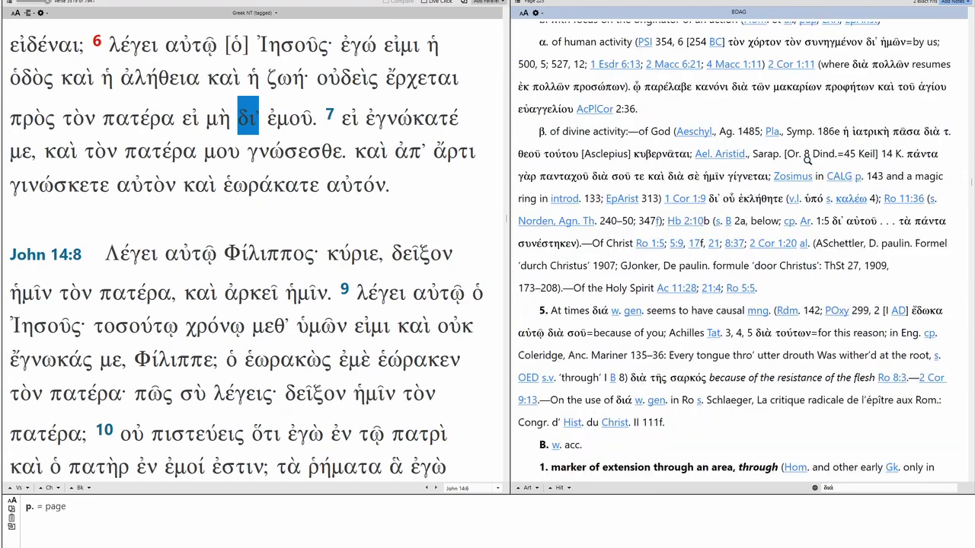
scroll(777, 152, "up", 4)
scroll(770, 192, "up", 5)
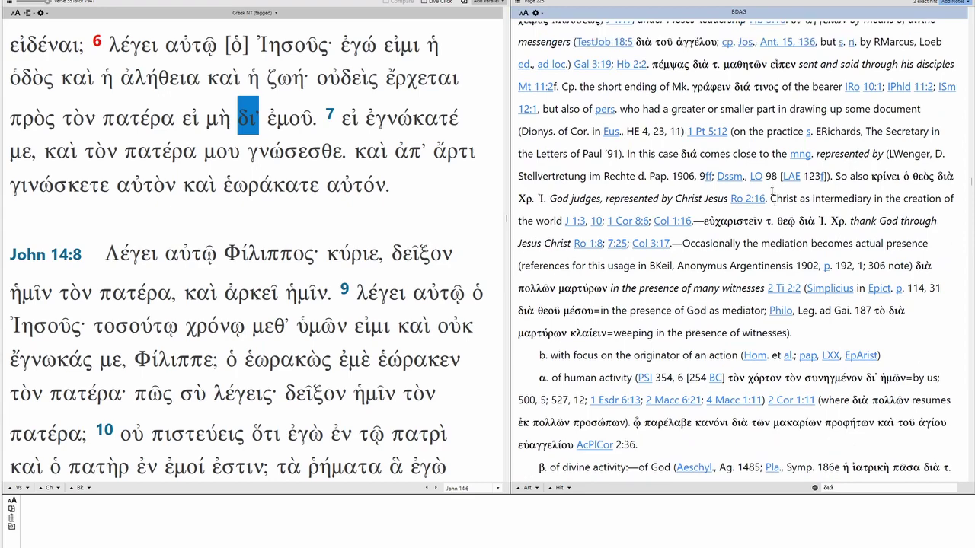
type("di")
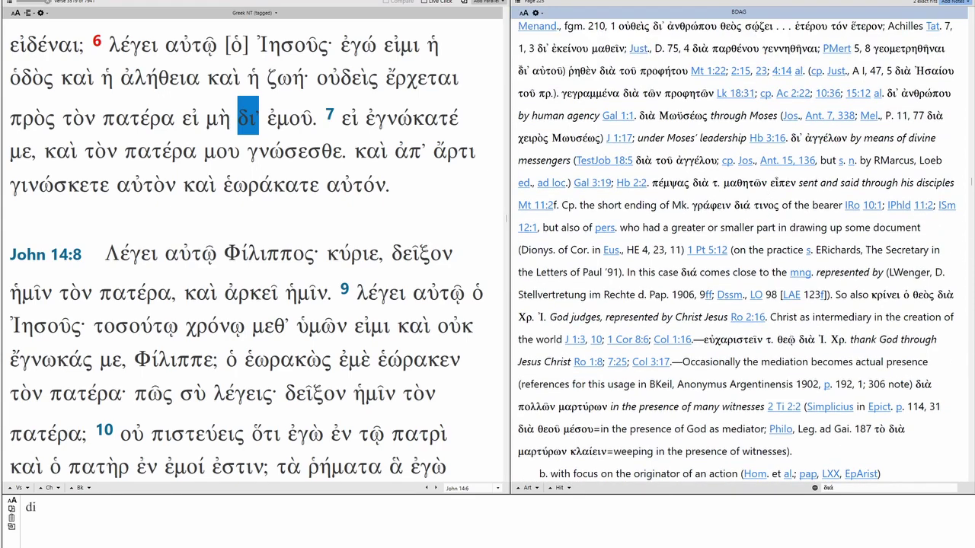